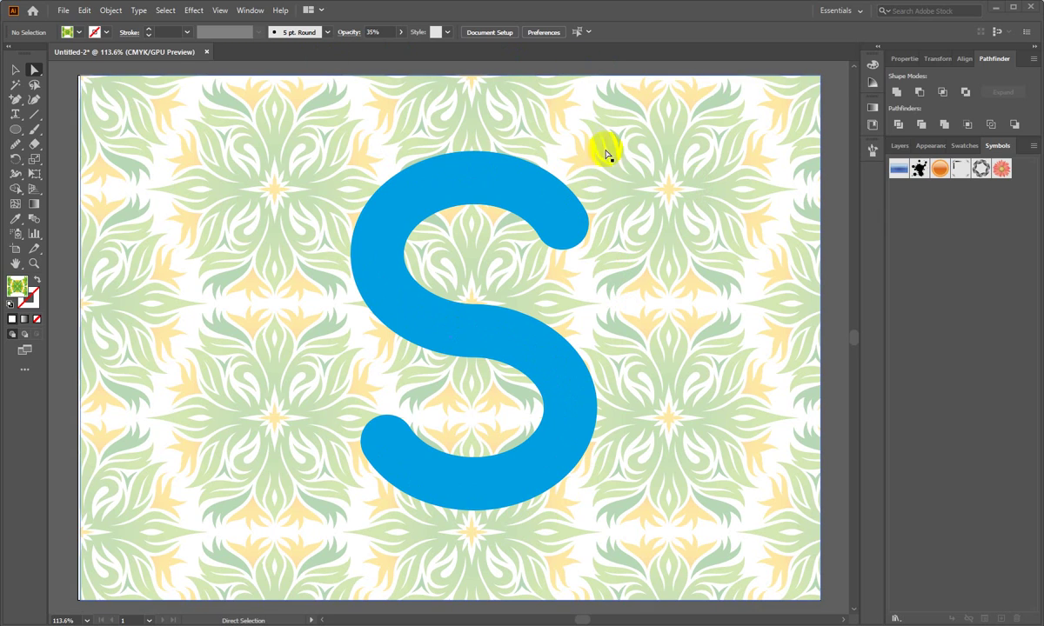
Create a new blank A4 landscape document (297 x 210 mm), Untitled-5
left_click(64, 13)
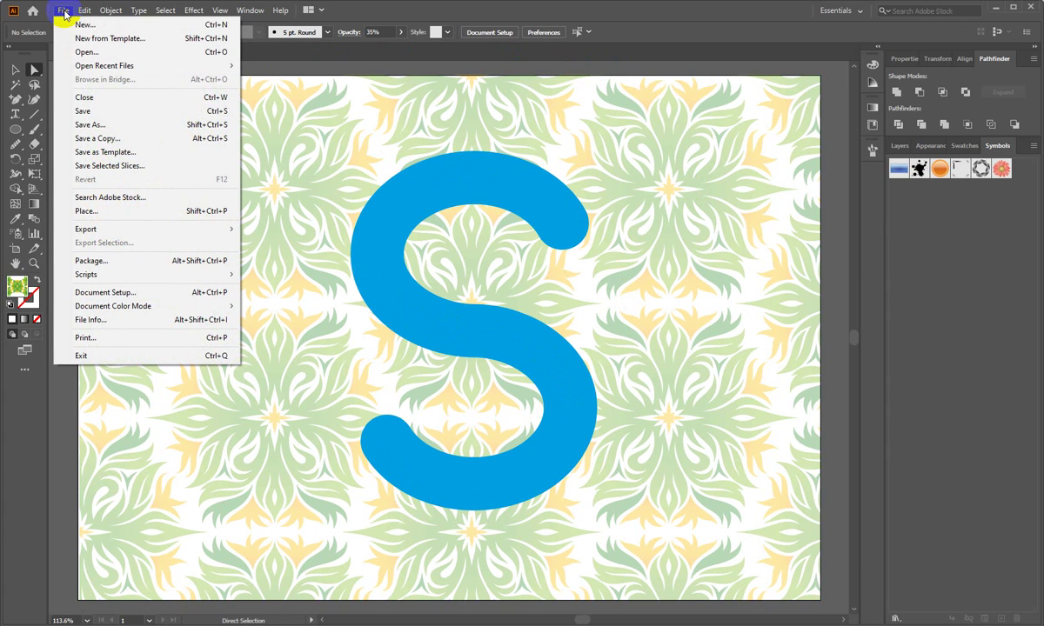
left_click(80, 25)
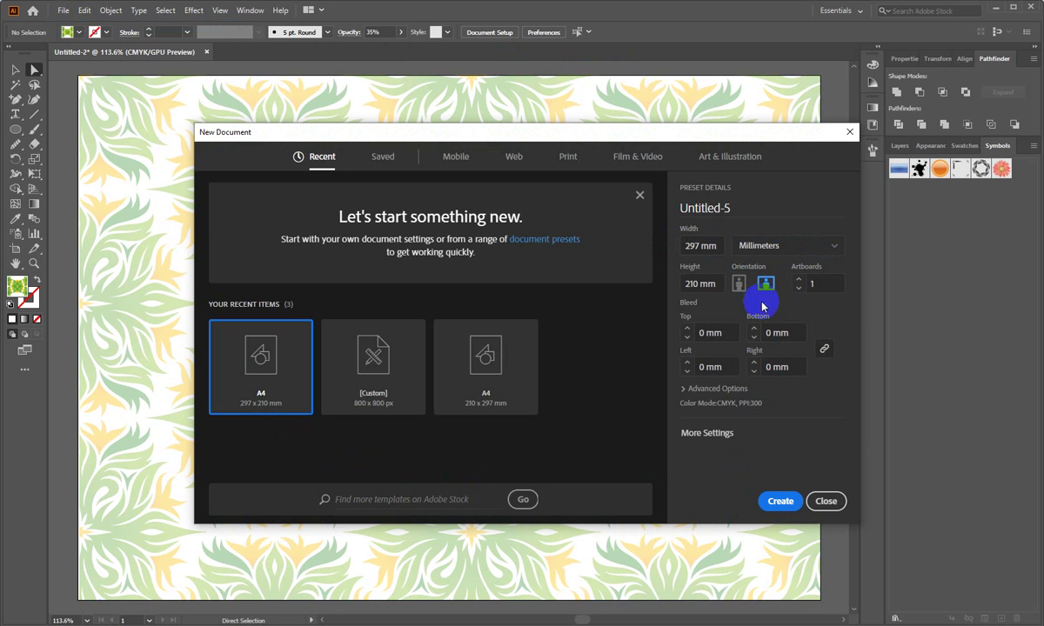
left_click(780, 502)
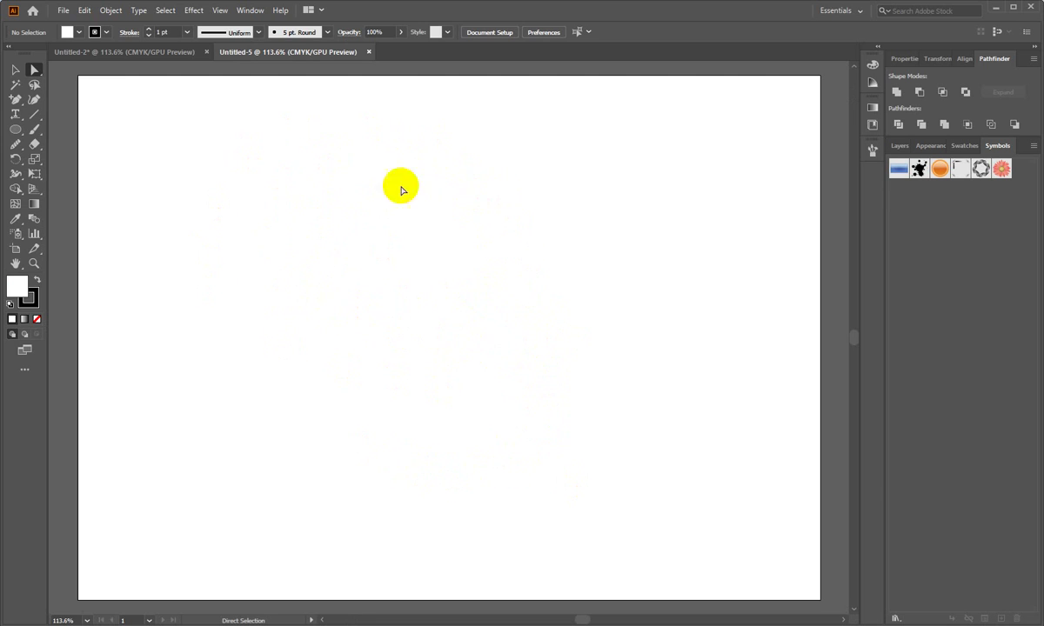
Draw an 81.74 mm circle with the Ellipse Tool near the page's top-left
left_click(15, 146)
left_click(14, 132)
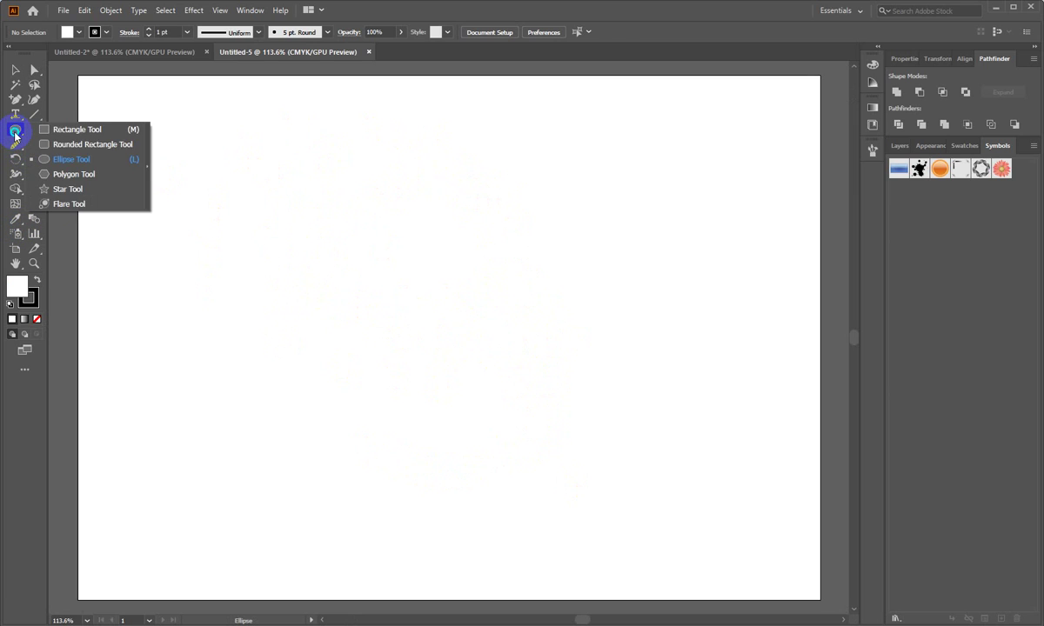
mouse_move(15, 135)
left_mouse_down()
mouse_move(76, 135)
mouse_move(57, 166)
left_mouse_up()
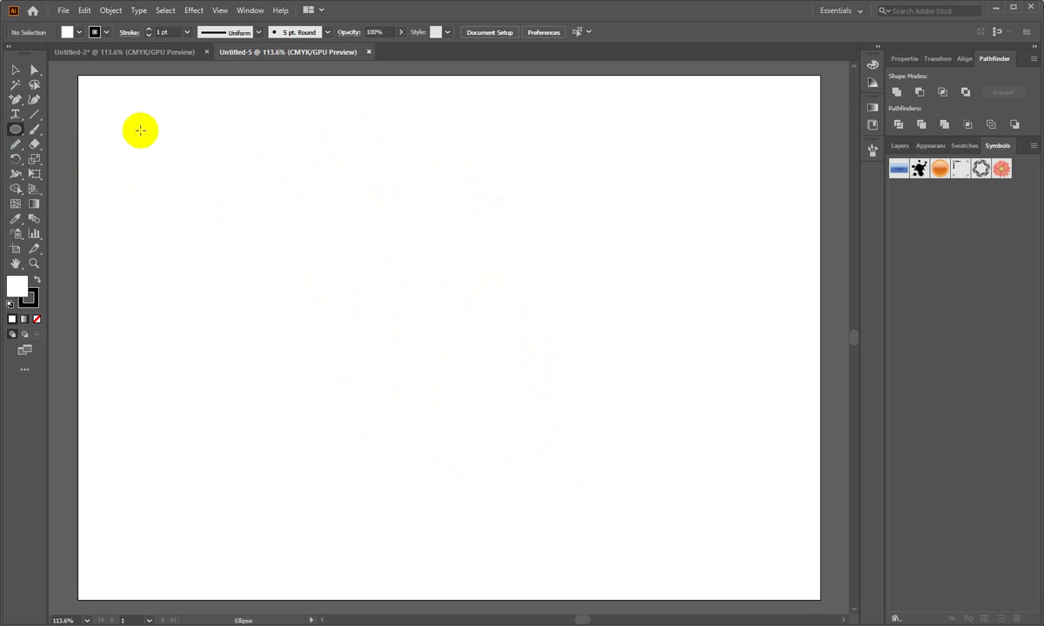
mouse_move(134, 125)
left_mouse_down()
mouse_move(252, 268)
mouse_move(192, 239)
left_mouse_up()
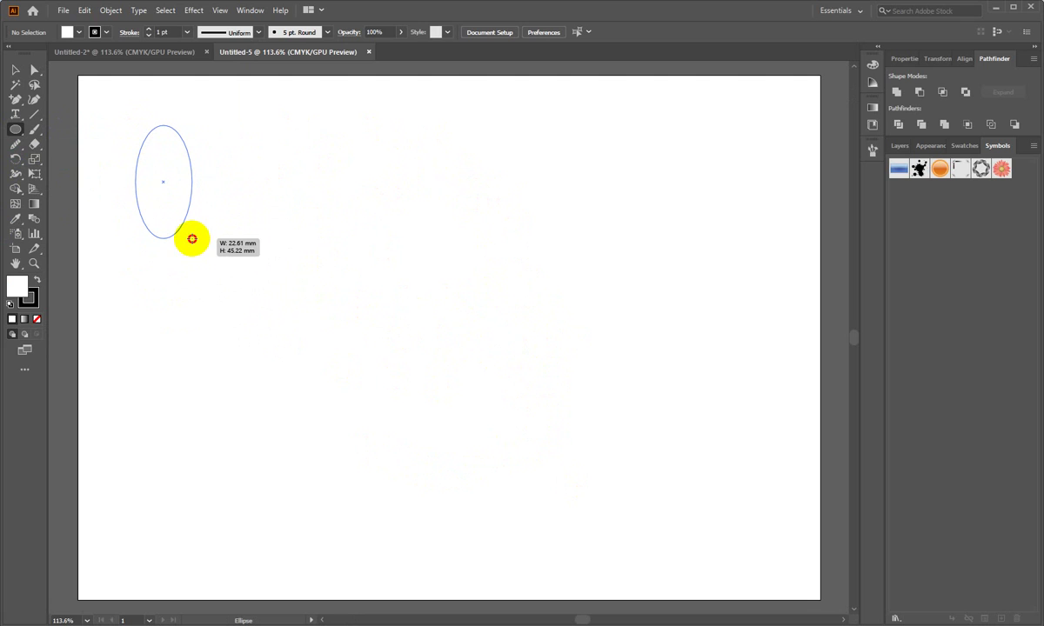
mouse_move(193, 240)
left_mouse_down()
mouse_move(305, 261)
mouse_move(339, 304)
left_mouse_up()
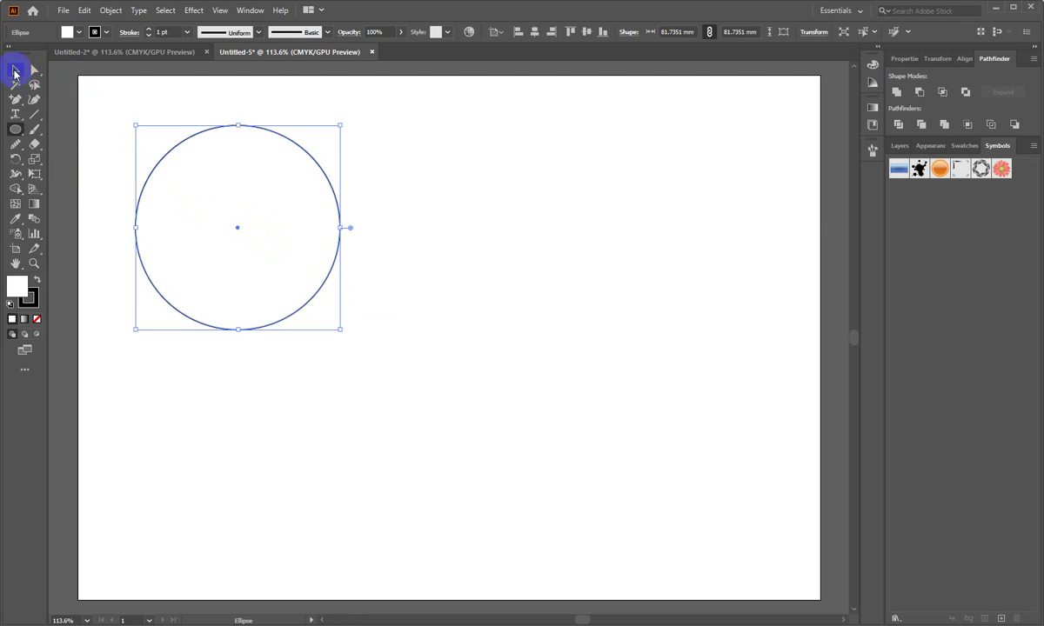
Centre the circle on the page and Alt-drag a touching copy straight above it
left_click(15, 70)
mouse_move(242, 228)
left_mouse_down()
mouse_move(494, 242)
mouse_move(443, 227)
mouse_move(463, 235)
left_mouse_up()
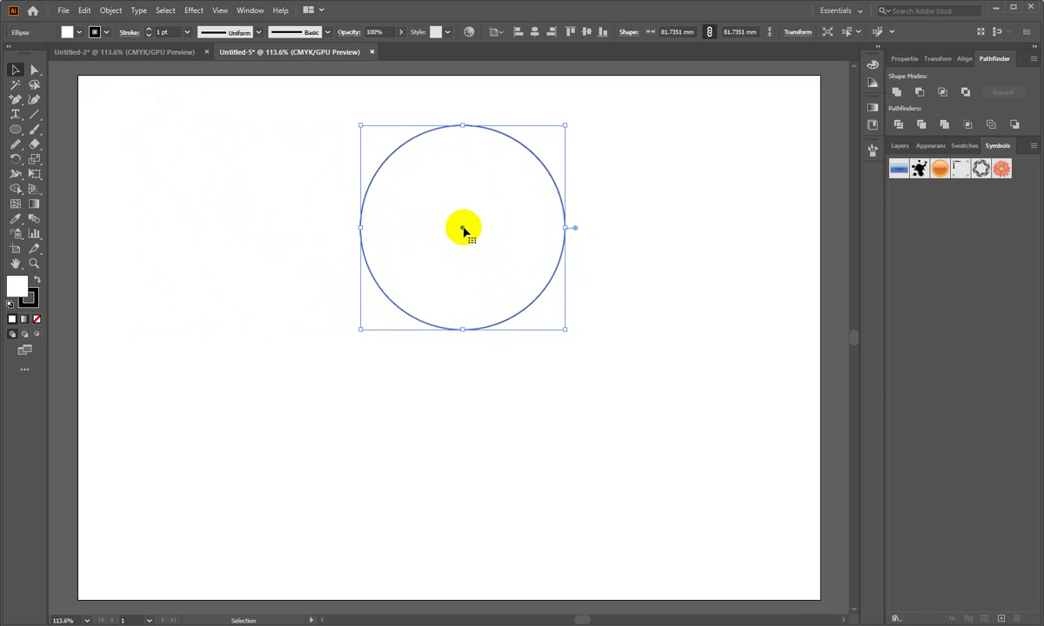
mouse_move(464, 231)
left_mouse_down()
mouse_move(459, 432)
mouse_move(449, 435)
left_mouse_up()
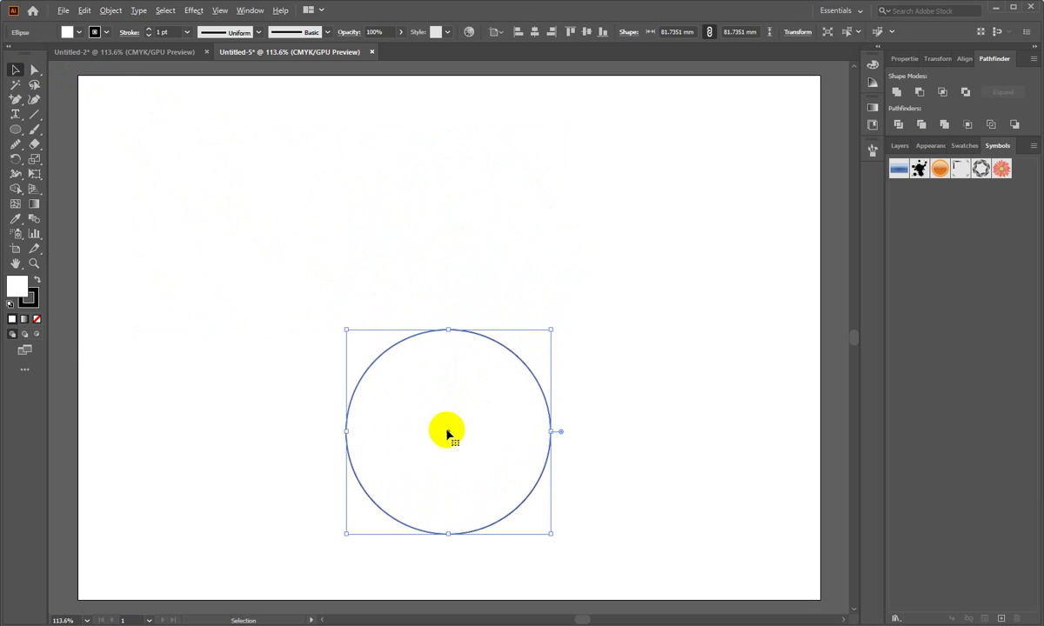
left_click_drag(447, 431, 447, 227)
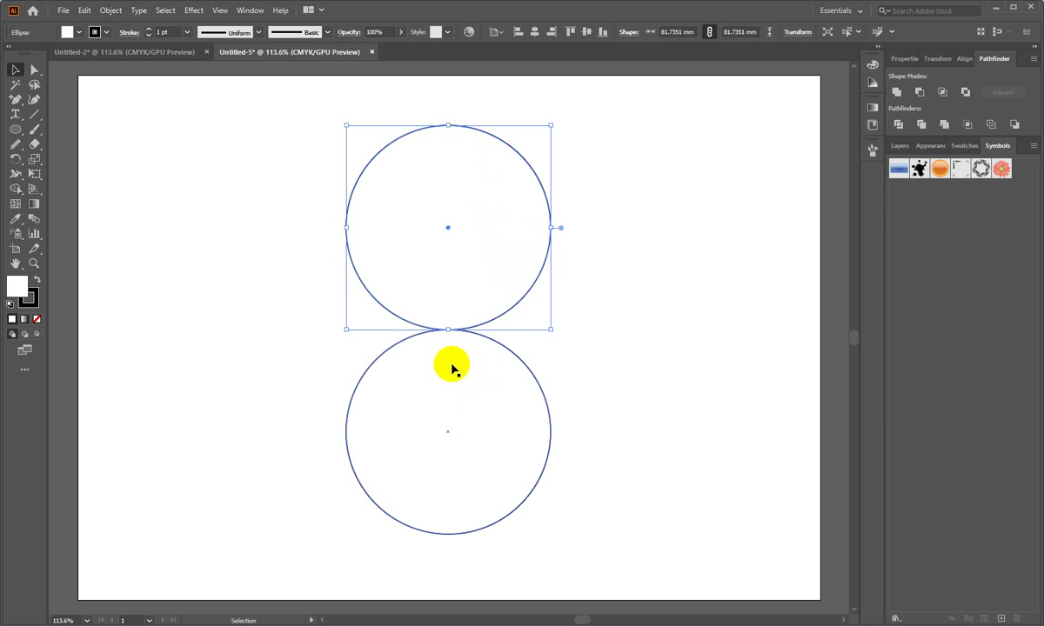
Try deleting the top circle's lower-right segment, undoing the accidental removal of the whole circle
left_click(612, 374)
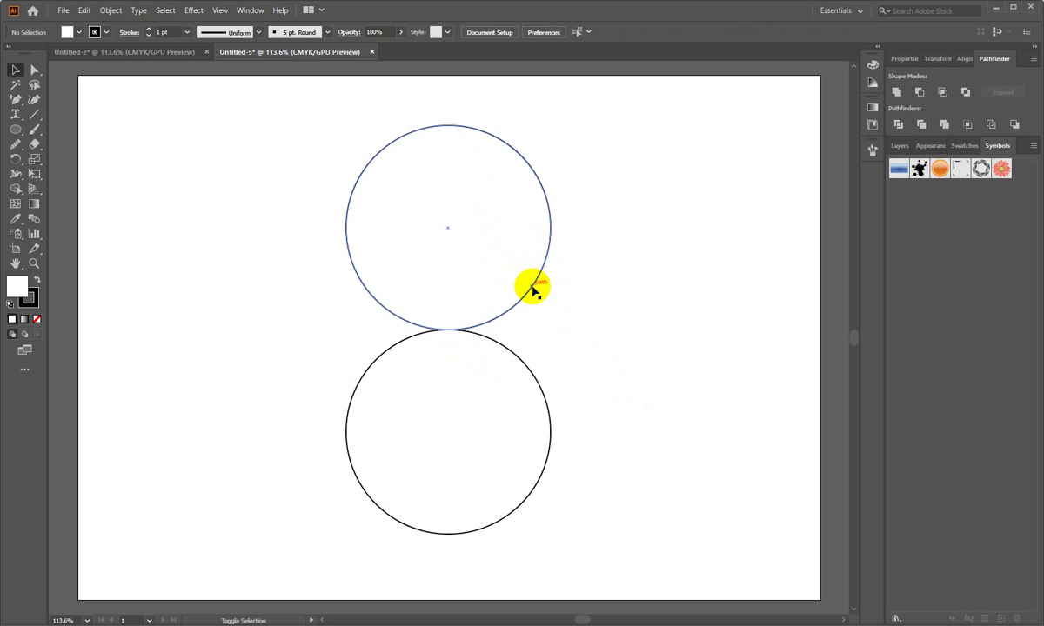
left_click(533, 289)
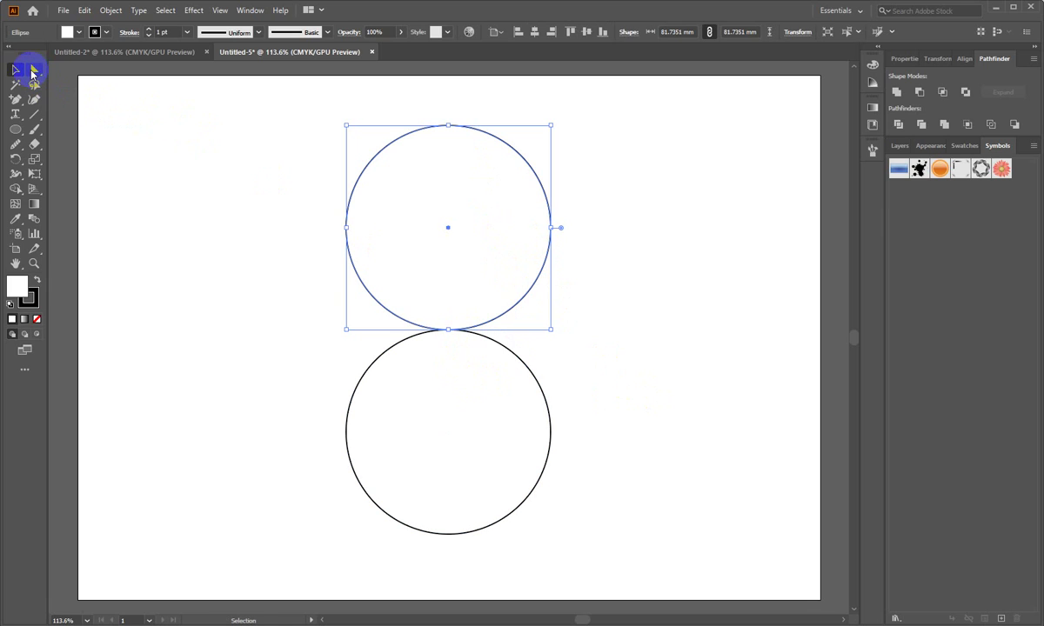
left_click(33, 71)
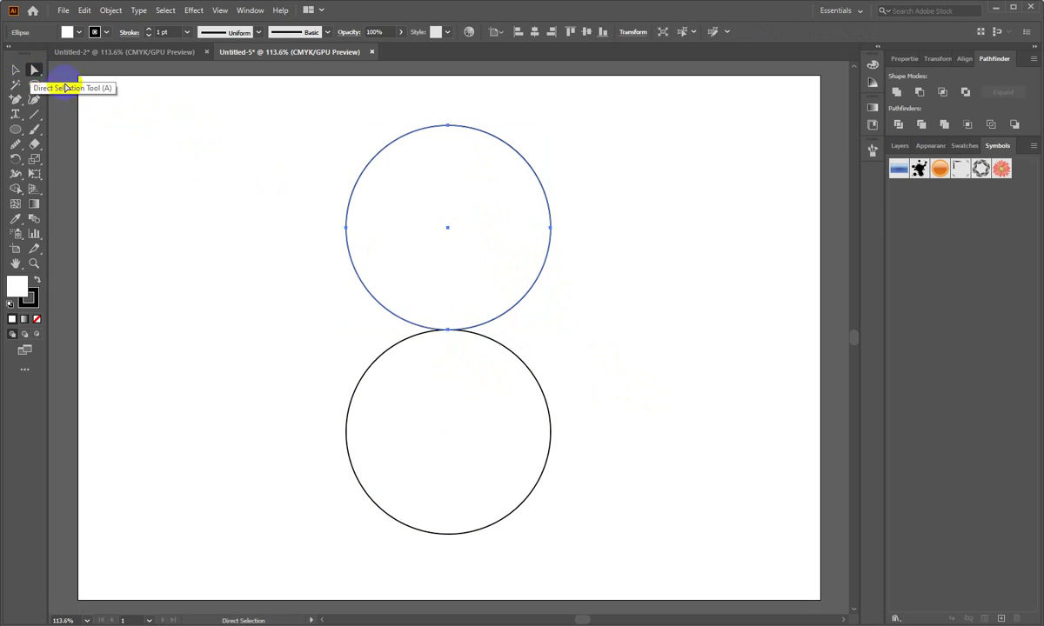
left_click(526, 294)
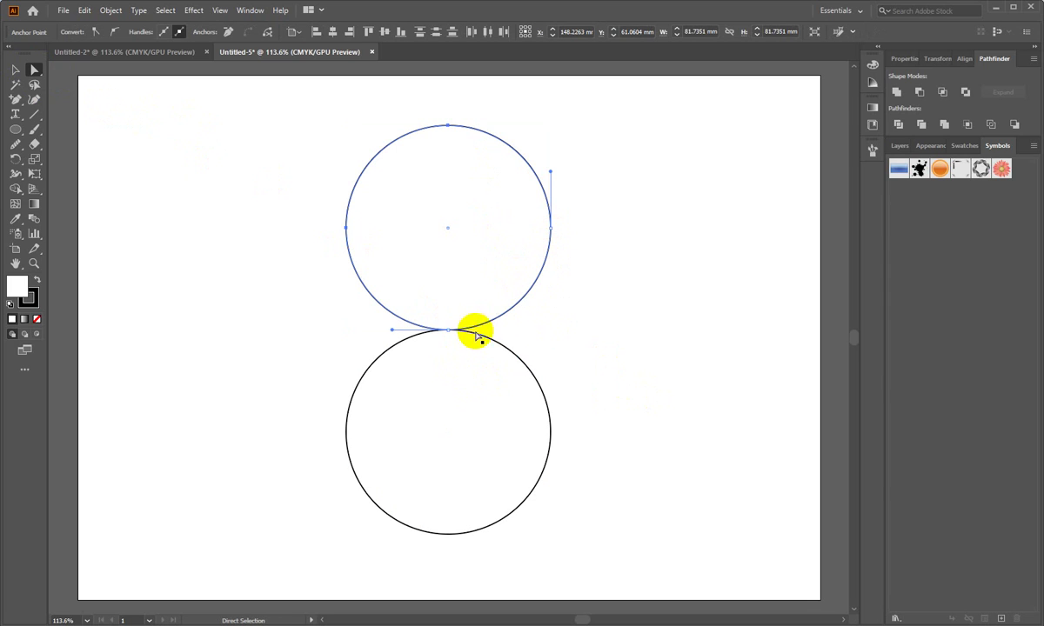
key("Delete")
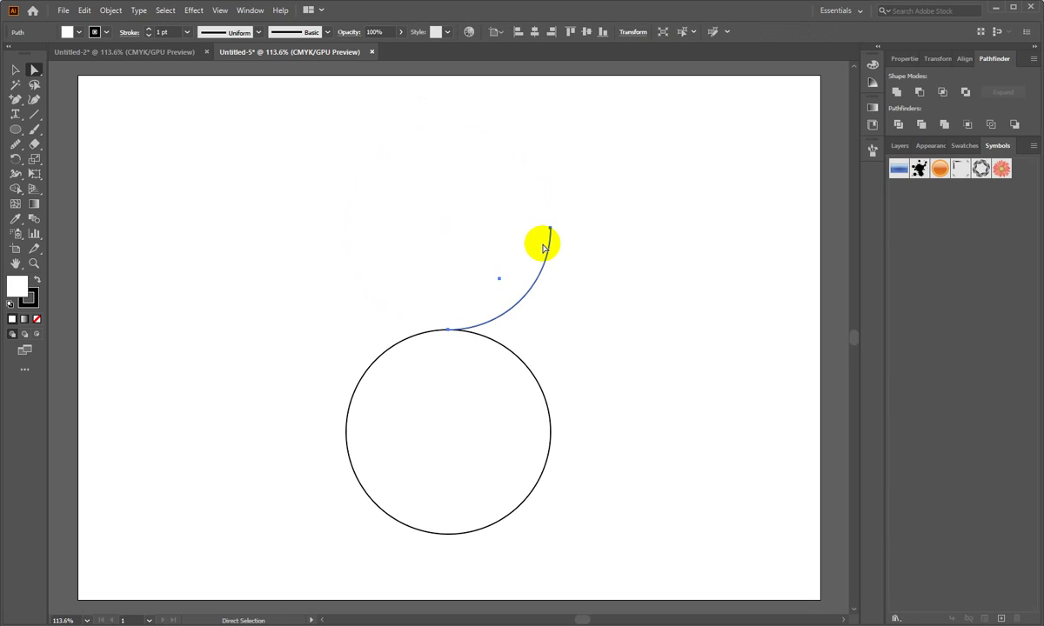
key("ctrl+z")
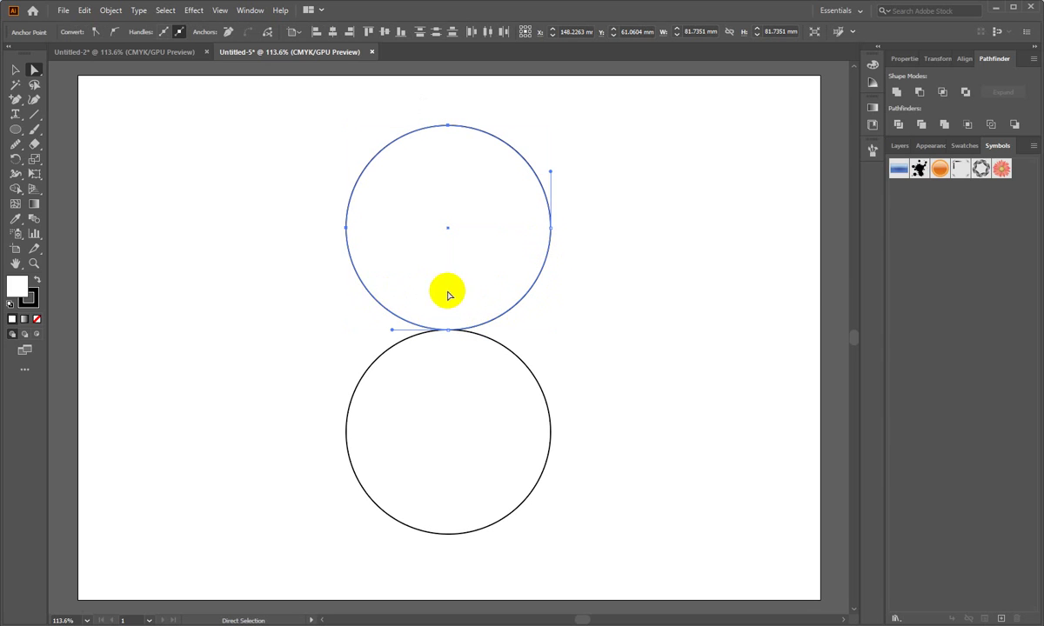
Delete the top circle's lower-right segment and the bottom circle's top-left segment
left_click(347, 227)
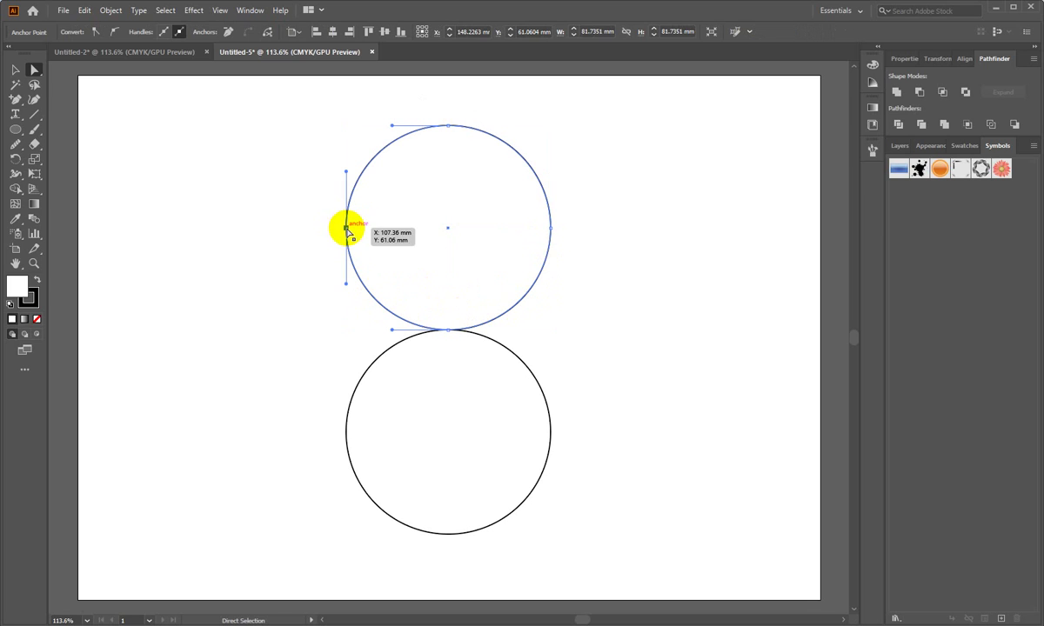
left_click(531, 290)
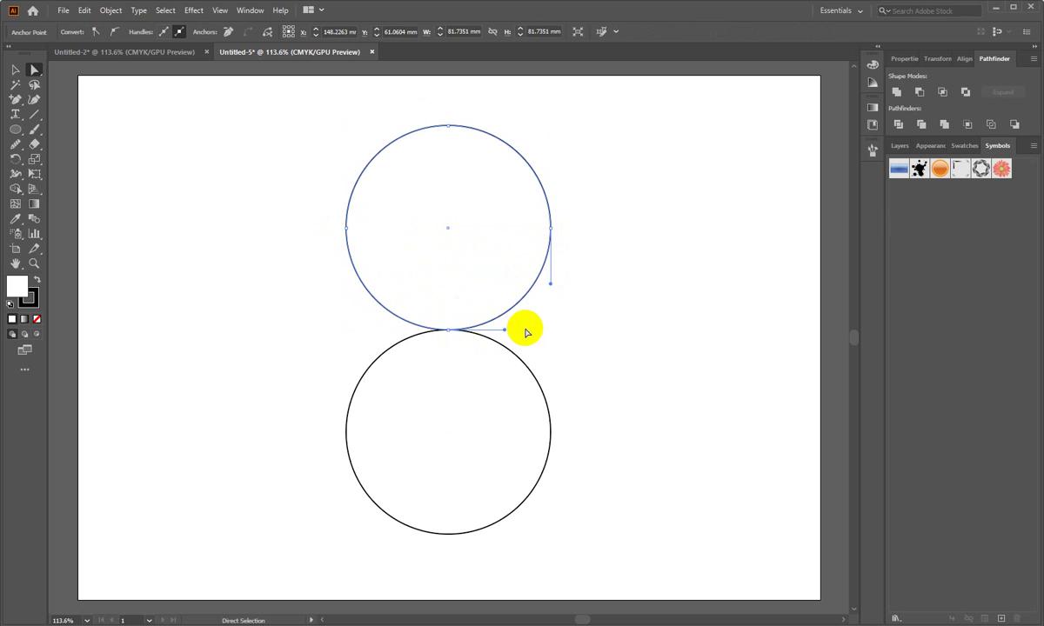
key("Delete")
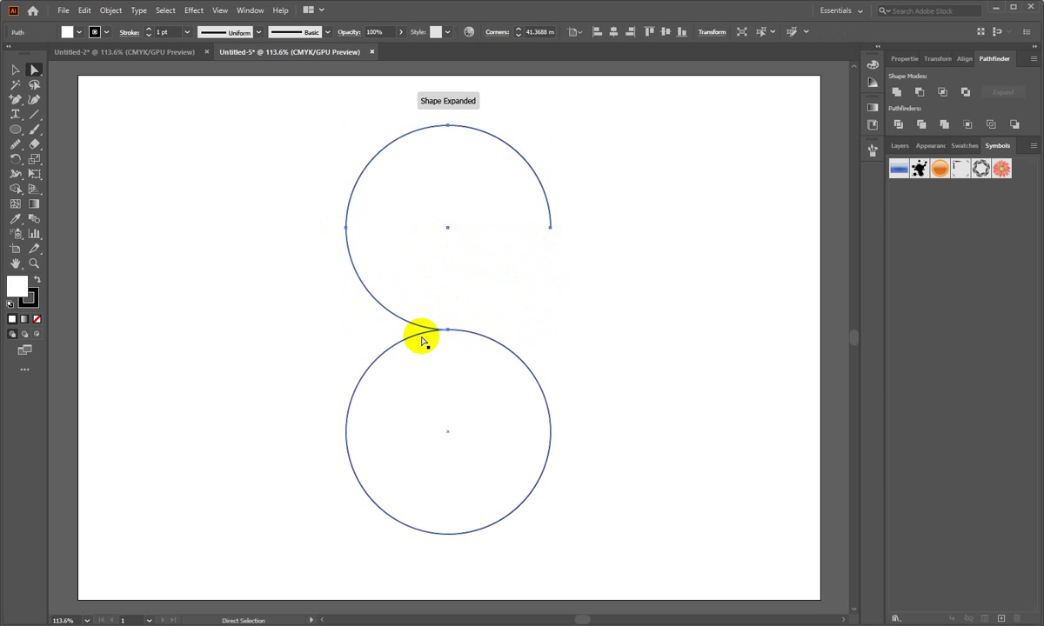
left_click(415, 338)
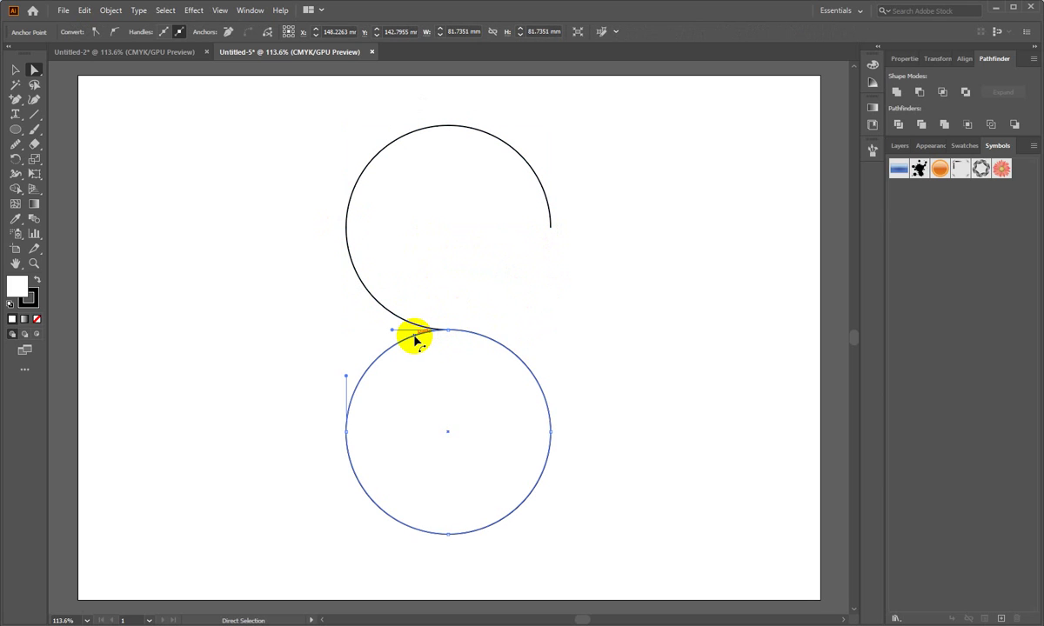
key("Delete")
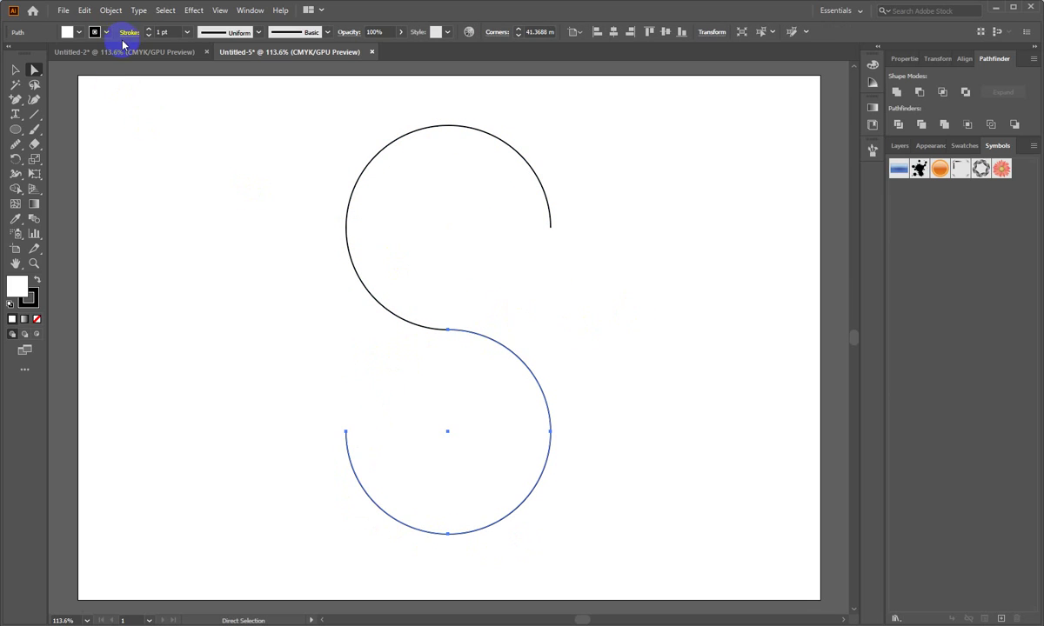
Give the lower arc no fill, a CMYK Magenta stroke and a 40 pt stroke weight
left_click(65, 33)
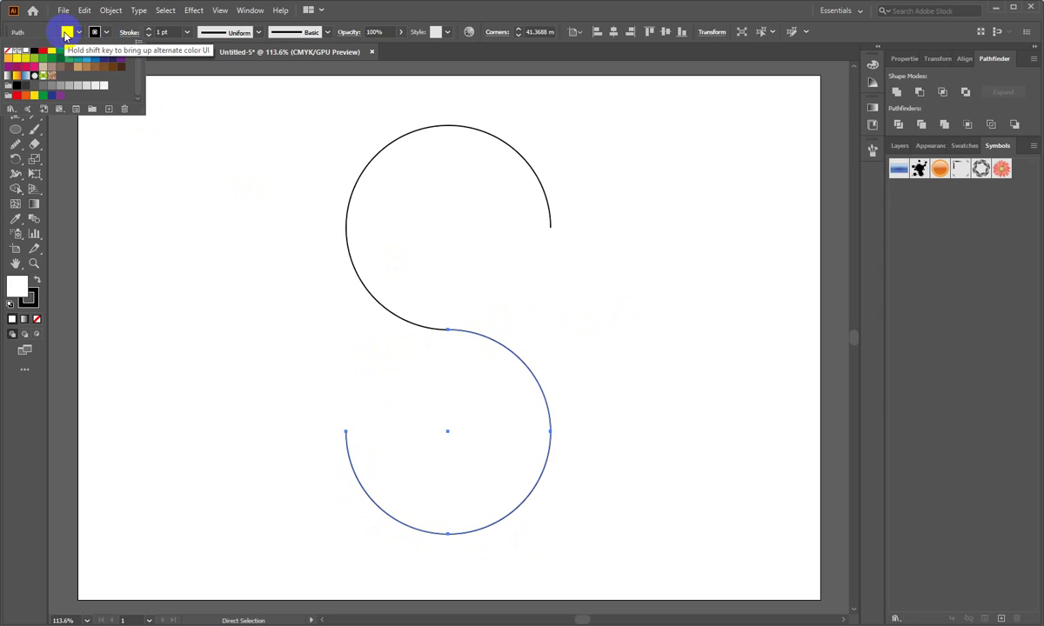
left_click(23, 48)
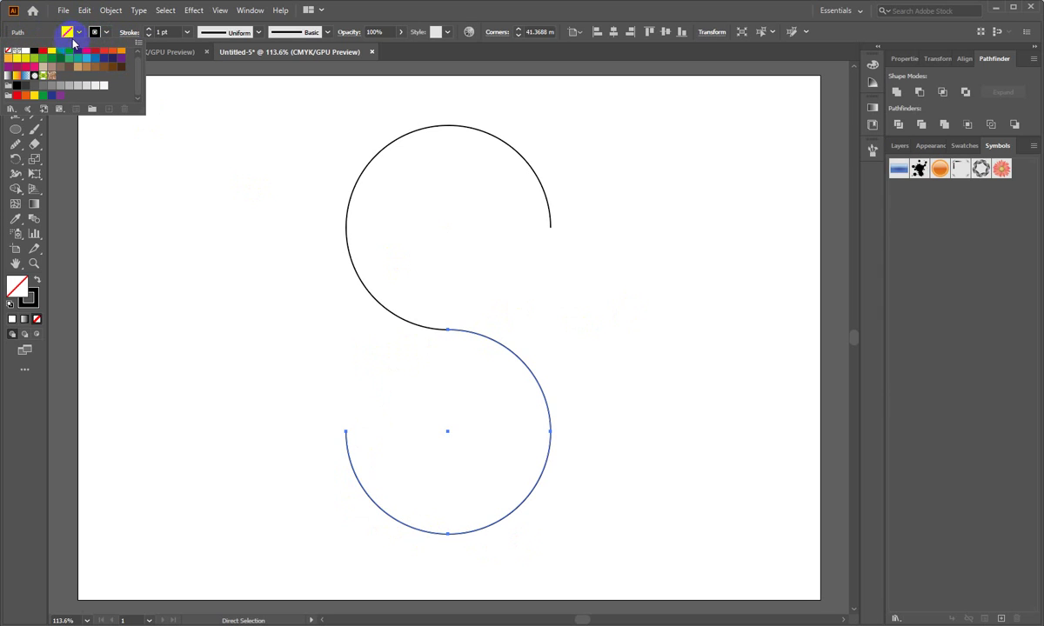
left_click(107, 34)
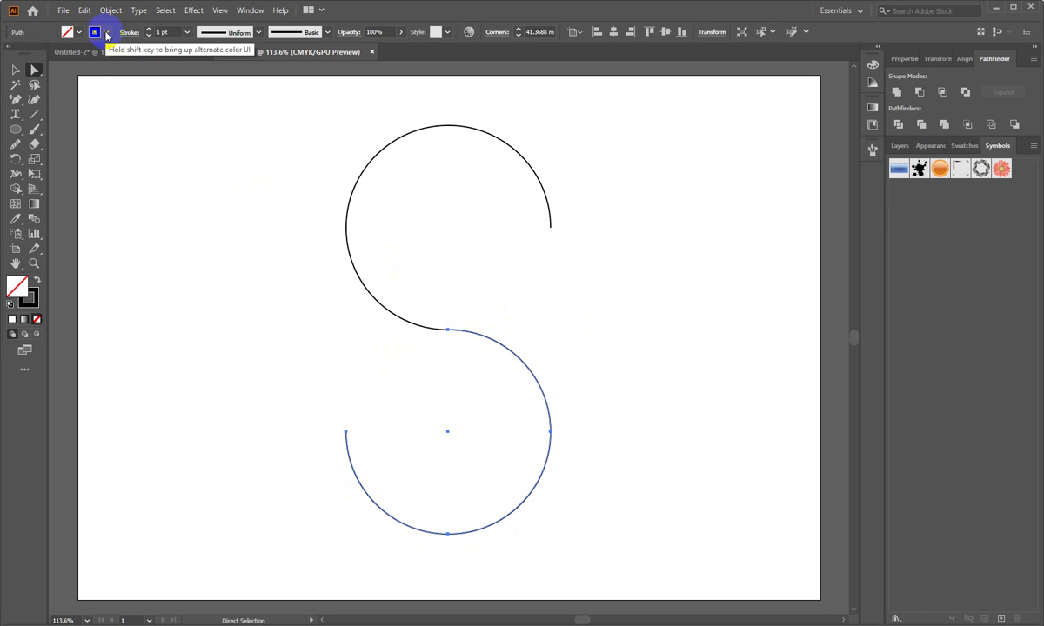
left_click(105, 35)
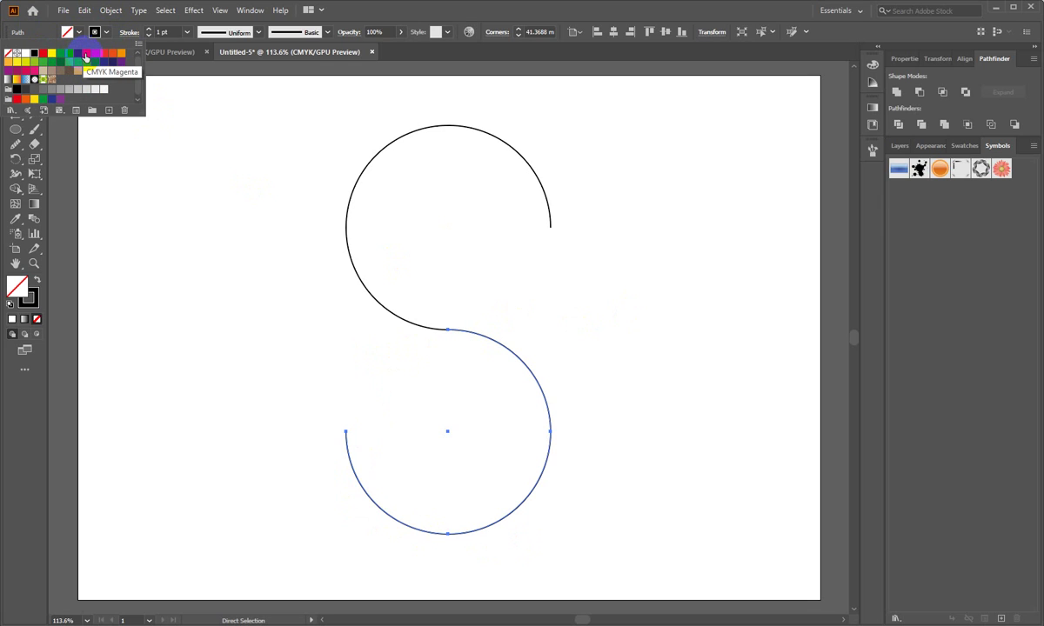
left_click(85, 54)
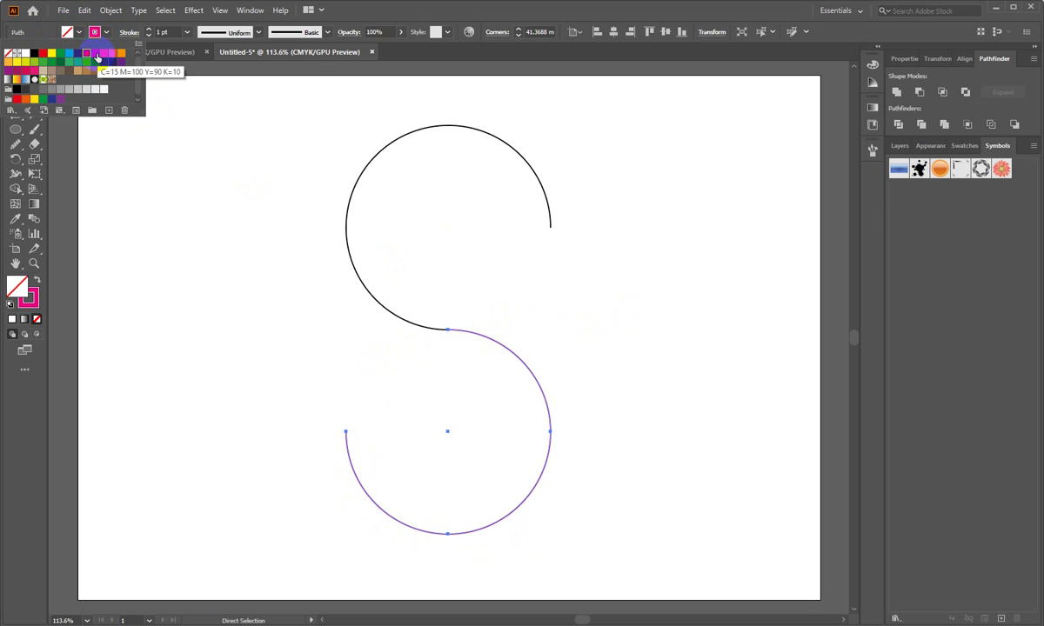
left_click(186, 32)
left_click(201, 294)
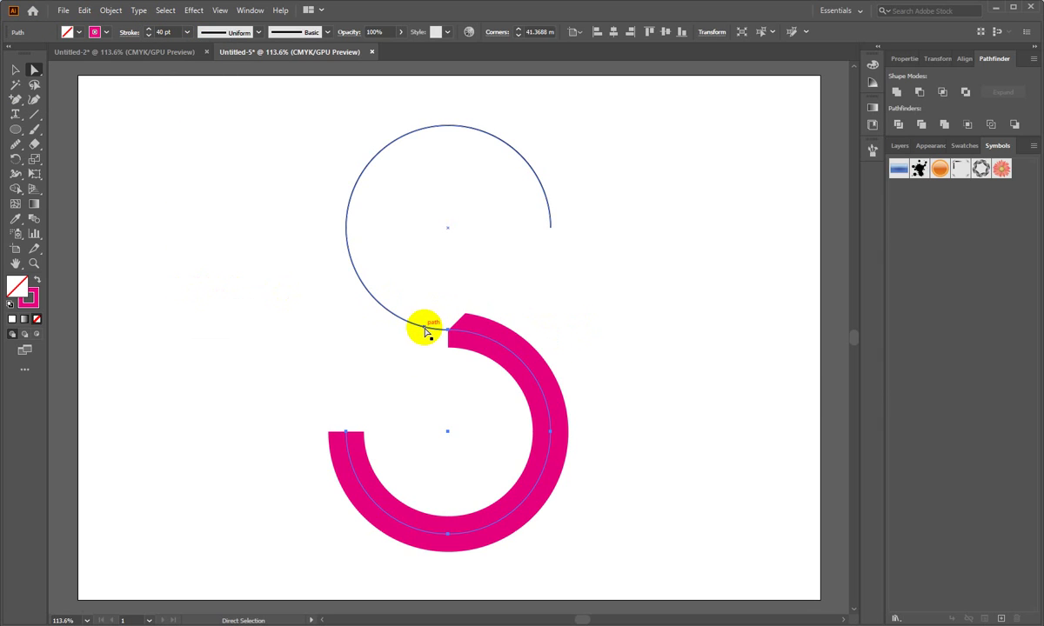
left_click(15, 70)
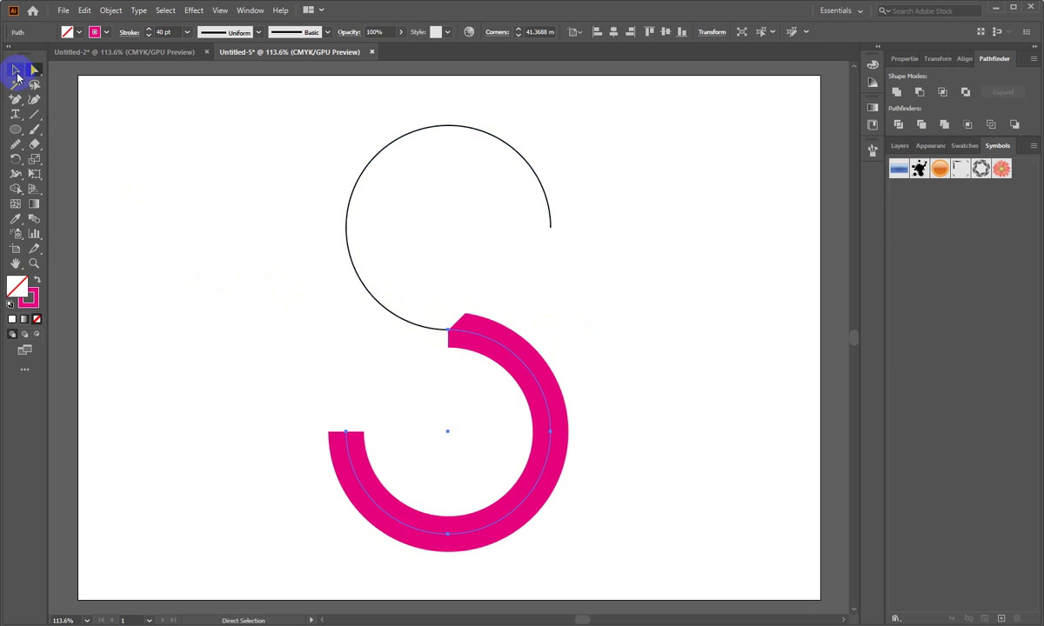
Give the upper arc no fill and a 40 pt magenta stroke, then select both arcs
left_click(550, 209)
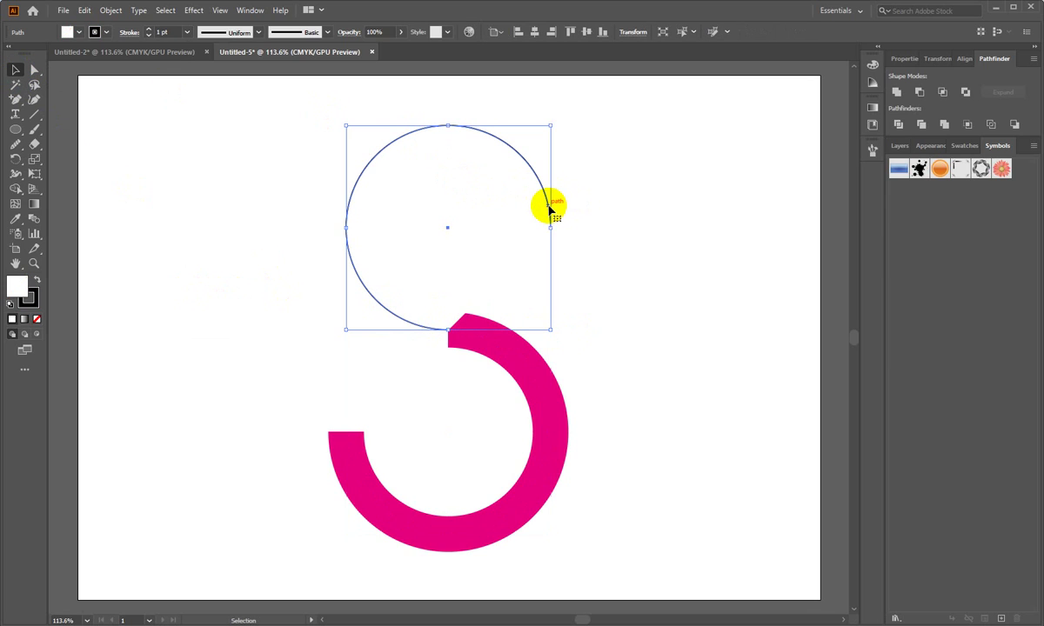
left_click(71, 38)
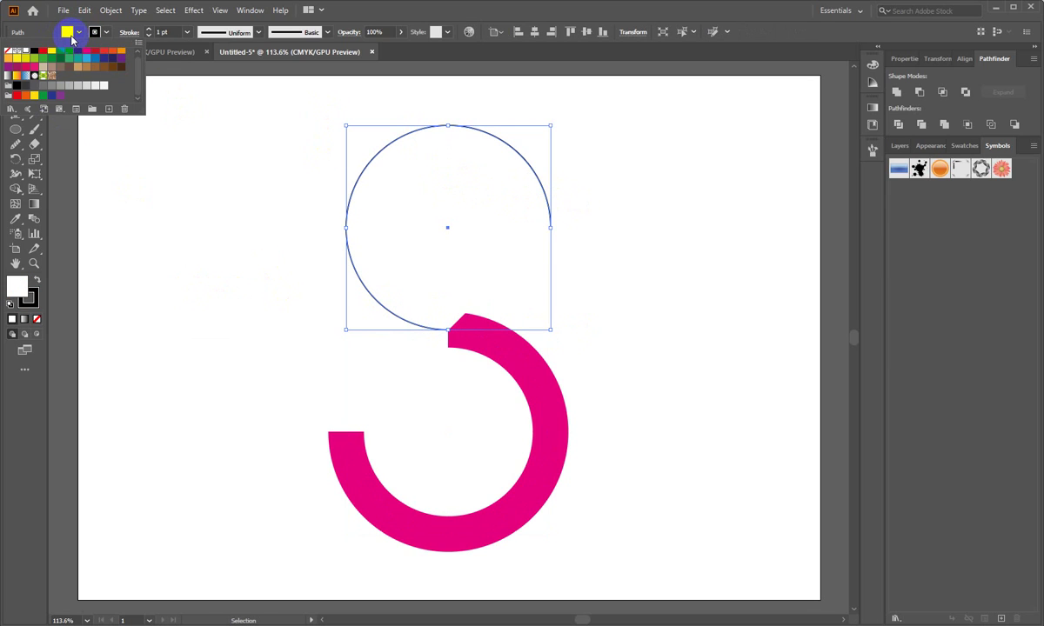
left_click(15, 53)
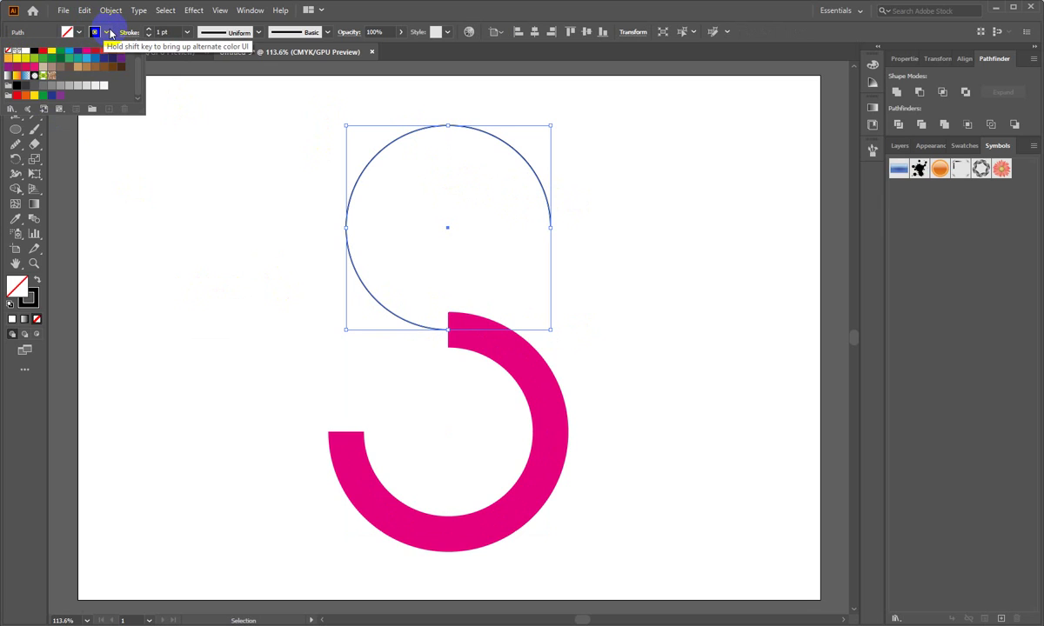
left_click(104, 38)
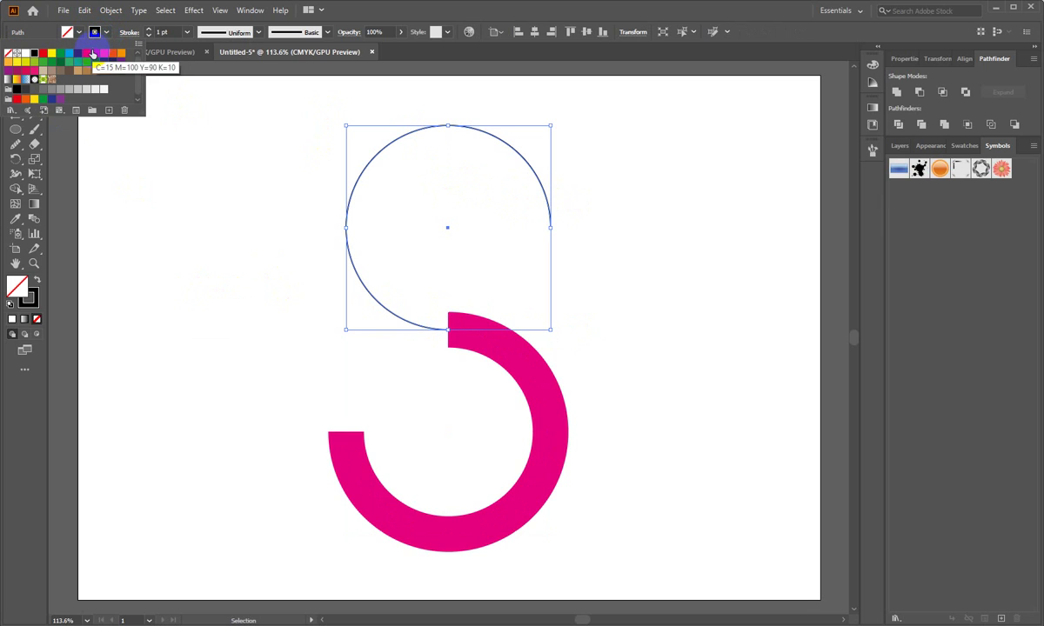
left_click(86, 53)
left_click(184, 32)
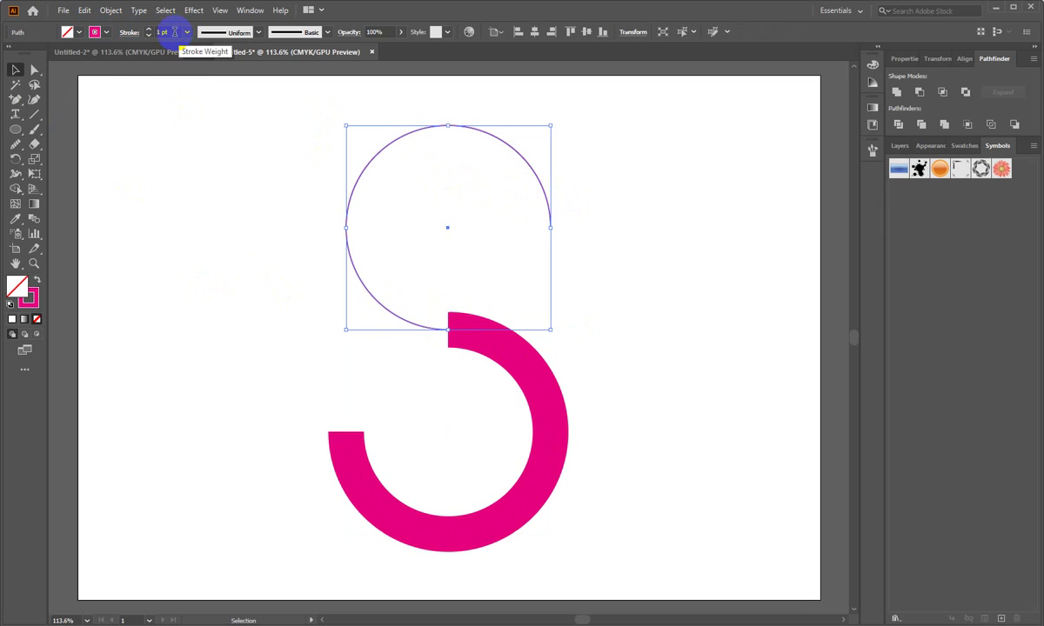
left_click(202, 290)
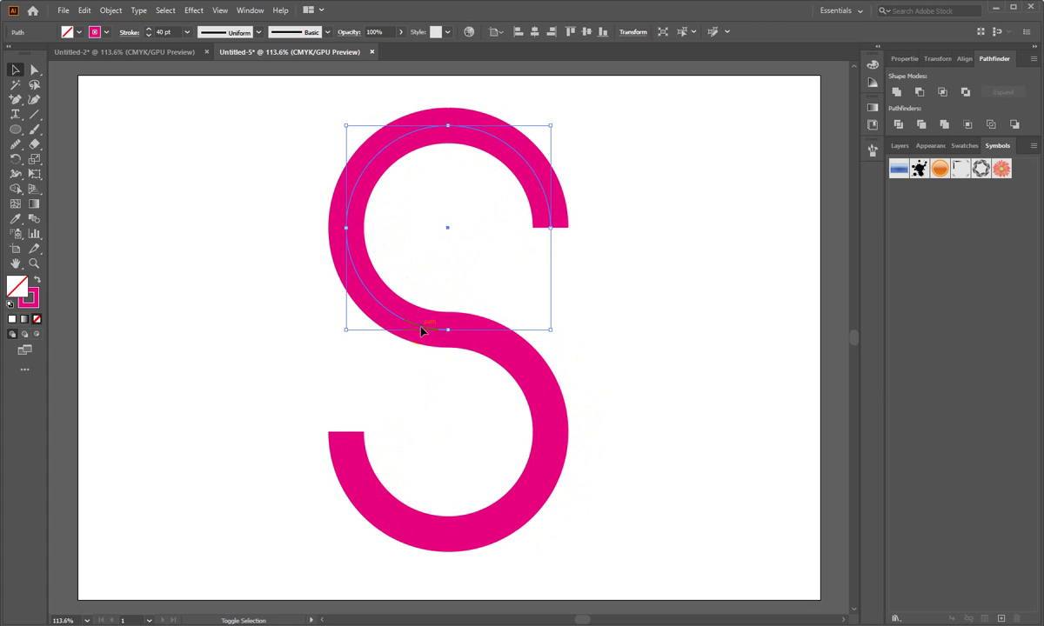
left_click(522, 364, "shift")
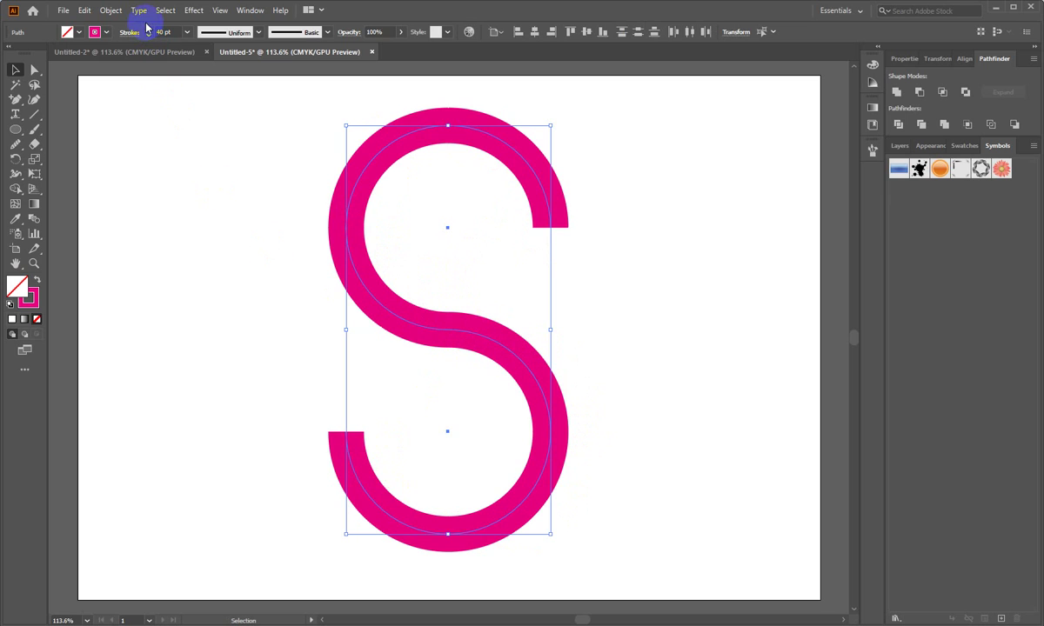
Join the two magenta arcs with Object > Path > Join and zoom to check the join
left_click(111, 10)
mouse_move(139, 306)
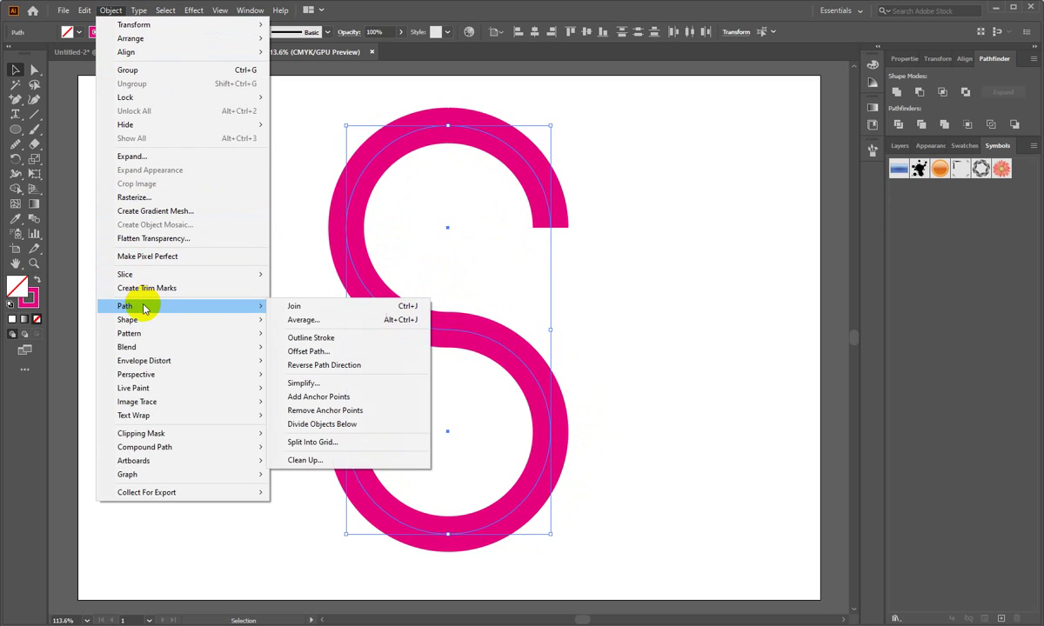
left_click(300, 305)
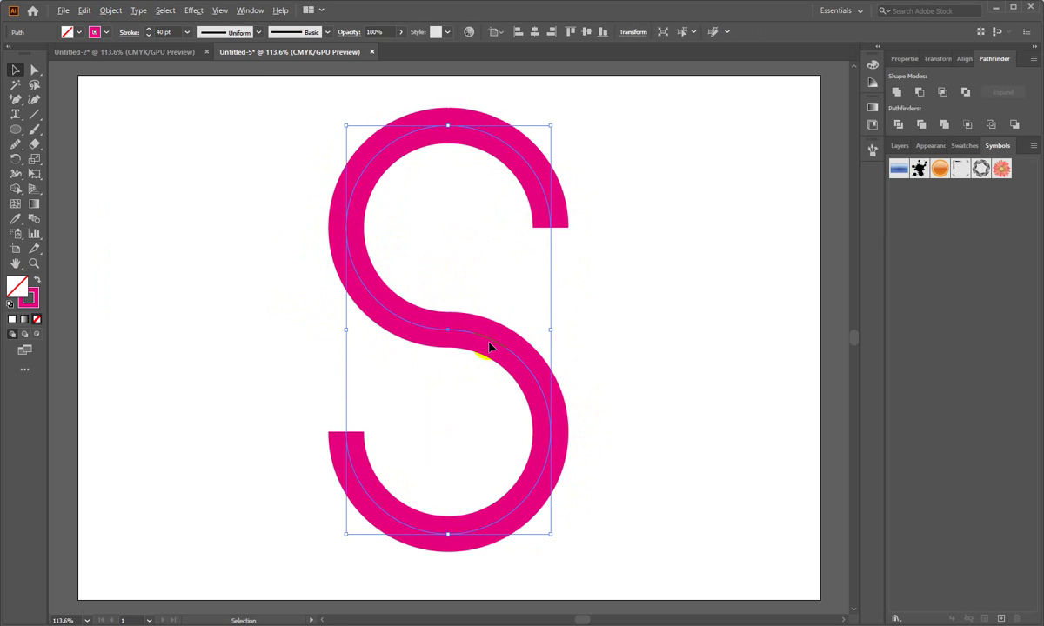
scroll(433, 336, "up", 5)
scroll(539, 339, "up", 3)
scroll(661, 337, "up", 3)
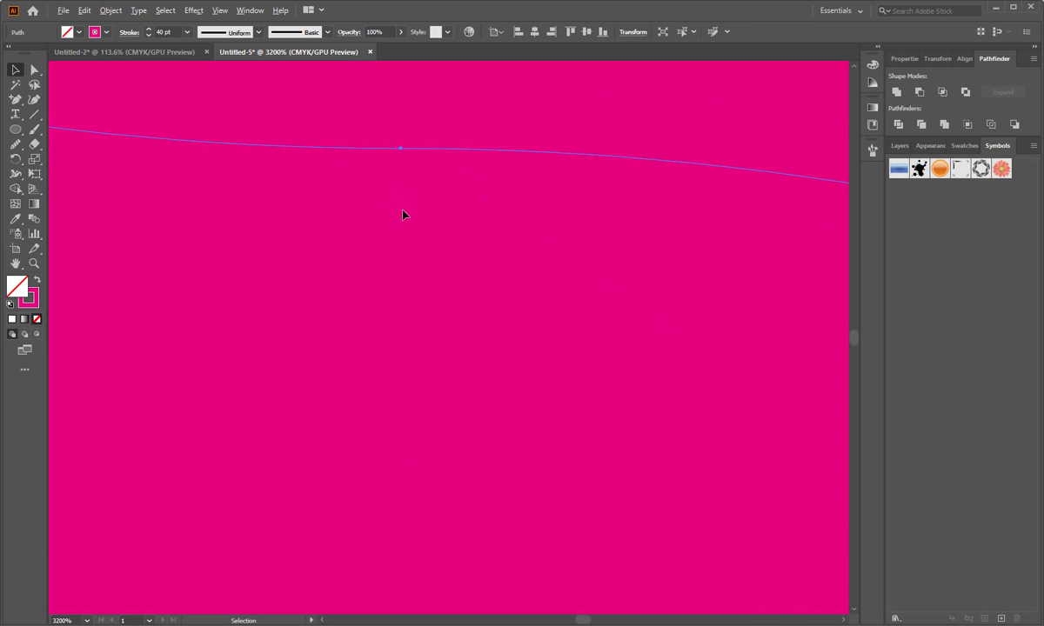
scroll(403, 215, "down", 3)
scroll(403, 219, "down", 3)
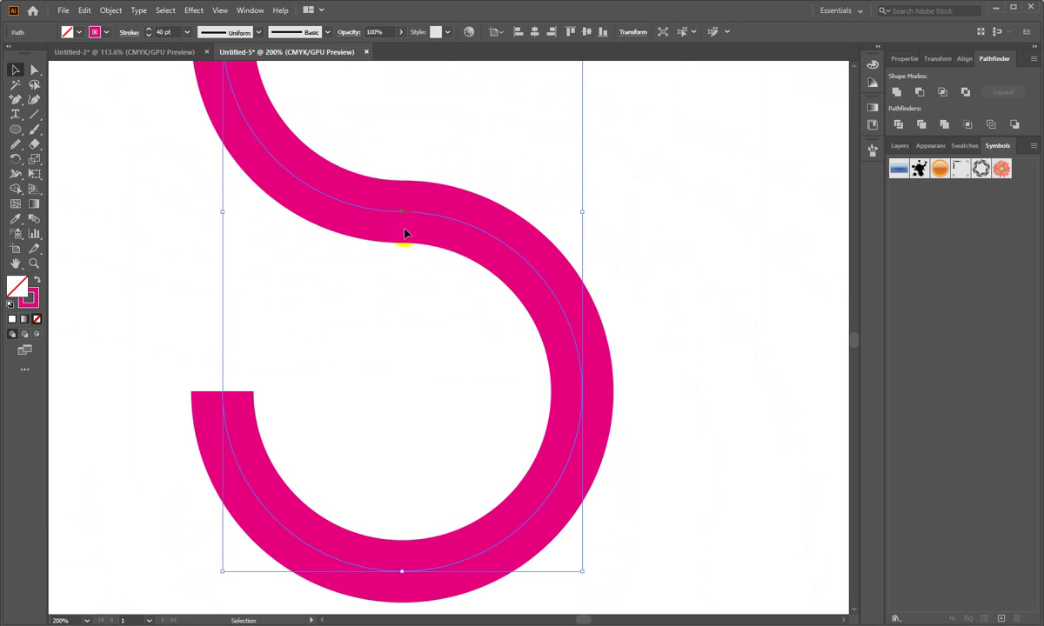
scroll(431, 319, "up", 3)
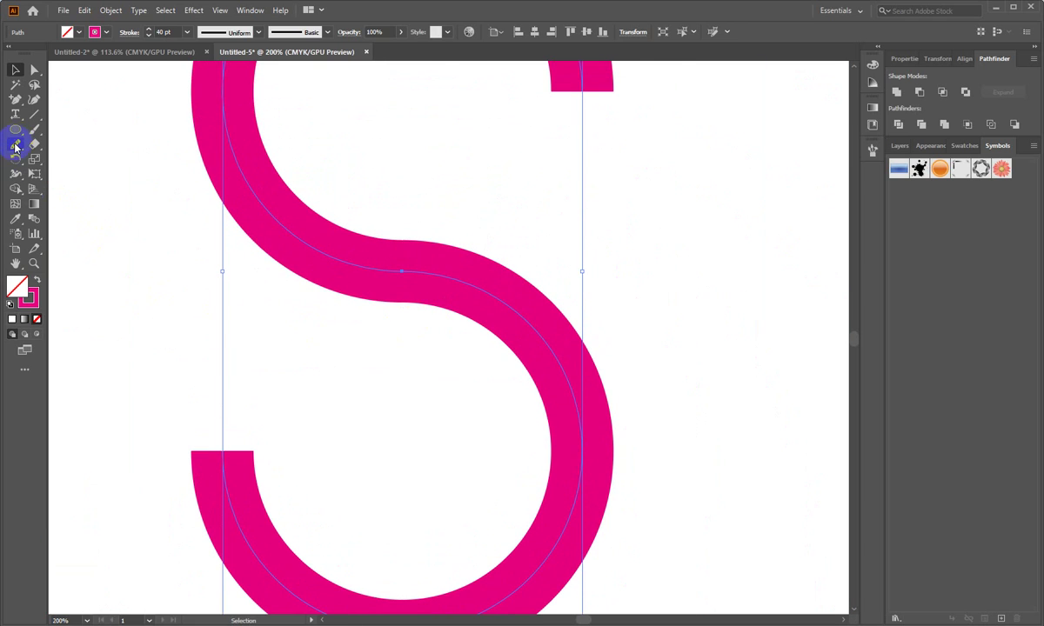
Smooth the S's middle junction by dragging the Smooth Tool along it
left_click(15, 146)
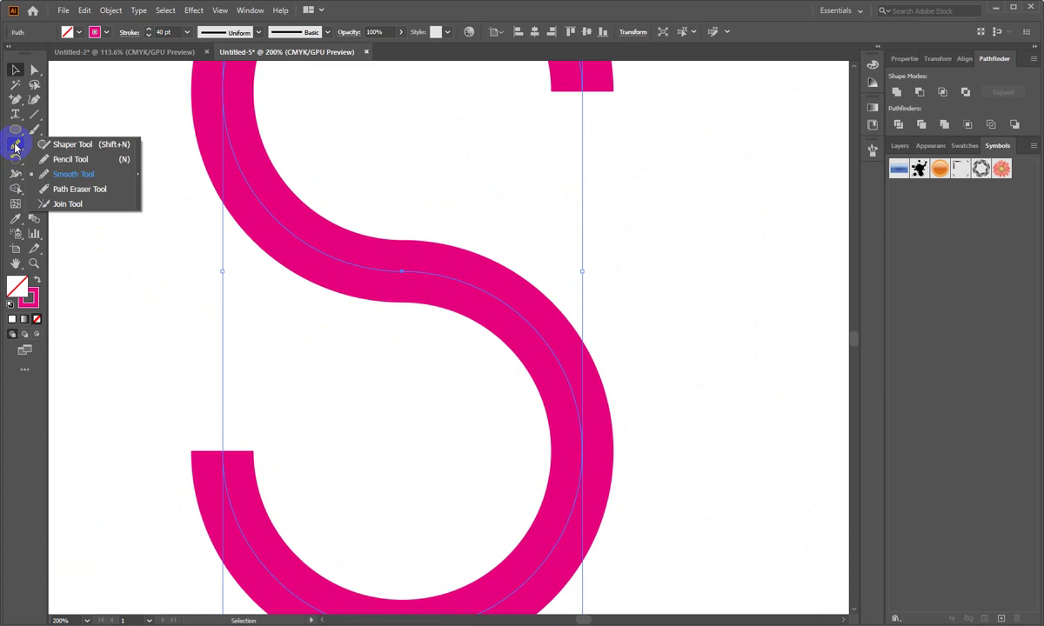
left_click(74, 176)
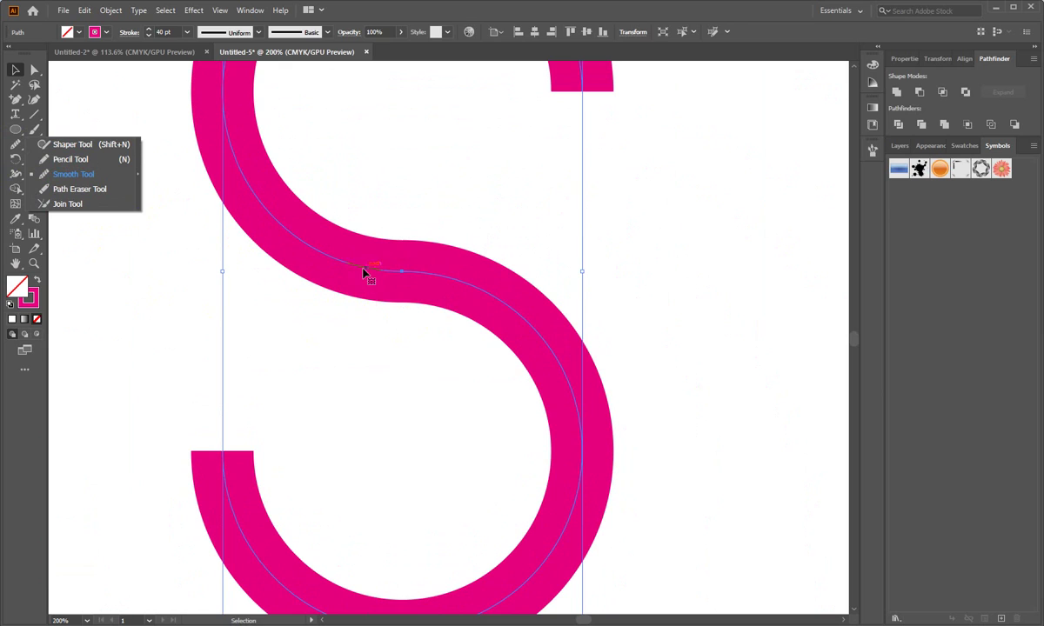
left_click(74, 174)
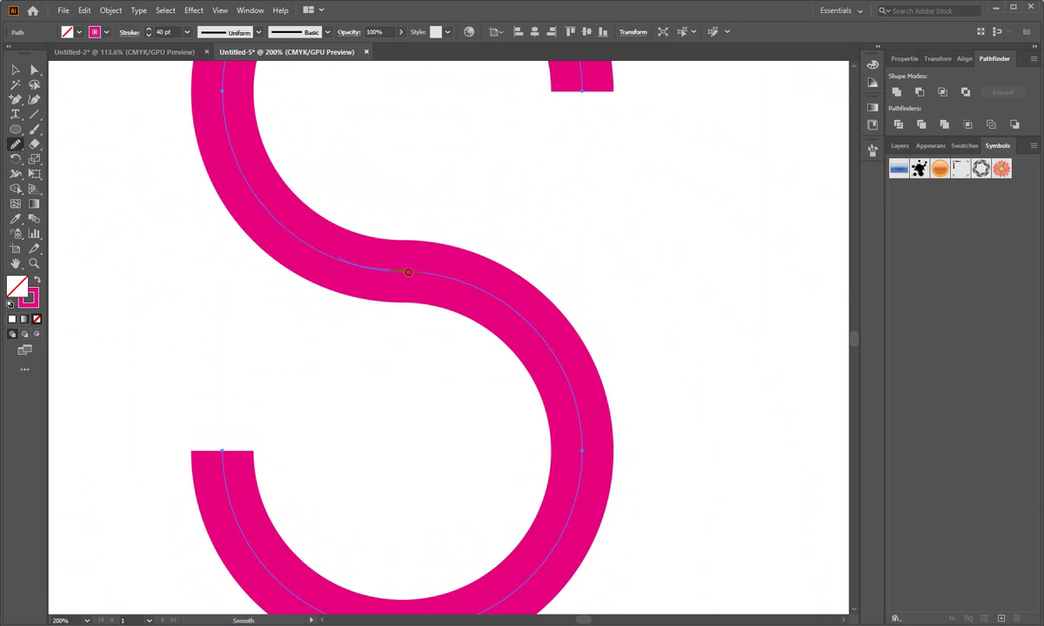
left_click_drag(512, 308, 289, 242)
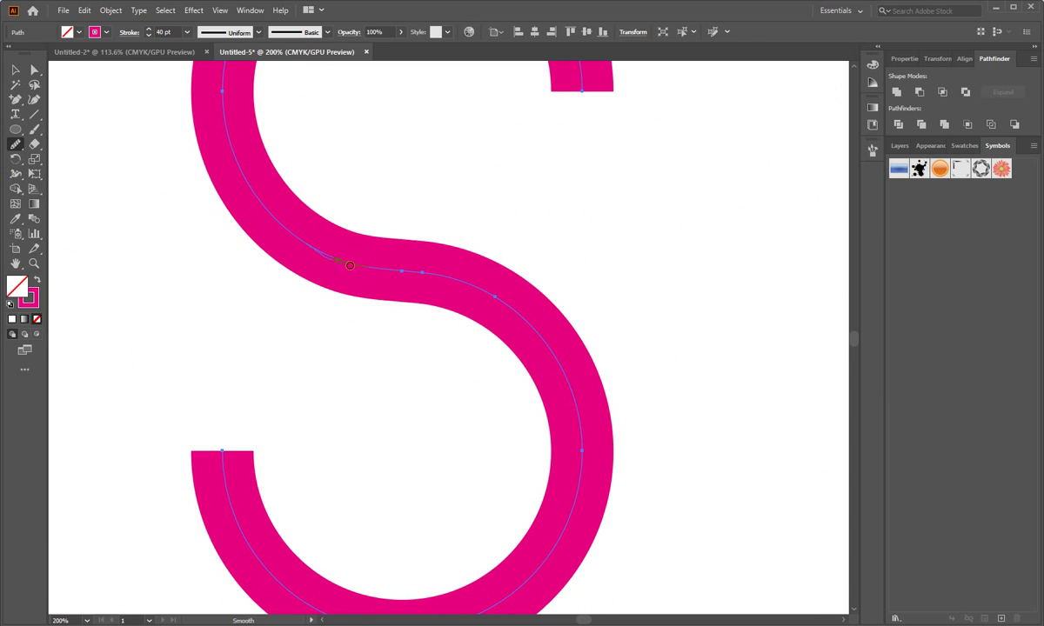
mouse_move(350, 264)
left_mouse_down()
mouse_move(429, 273)
mouse_move(581, 437)
left_mouse_up()
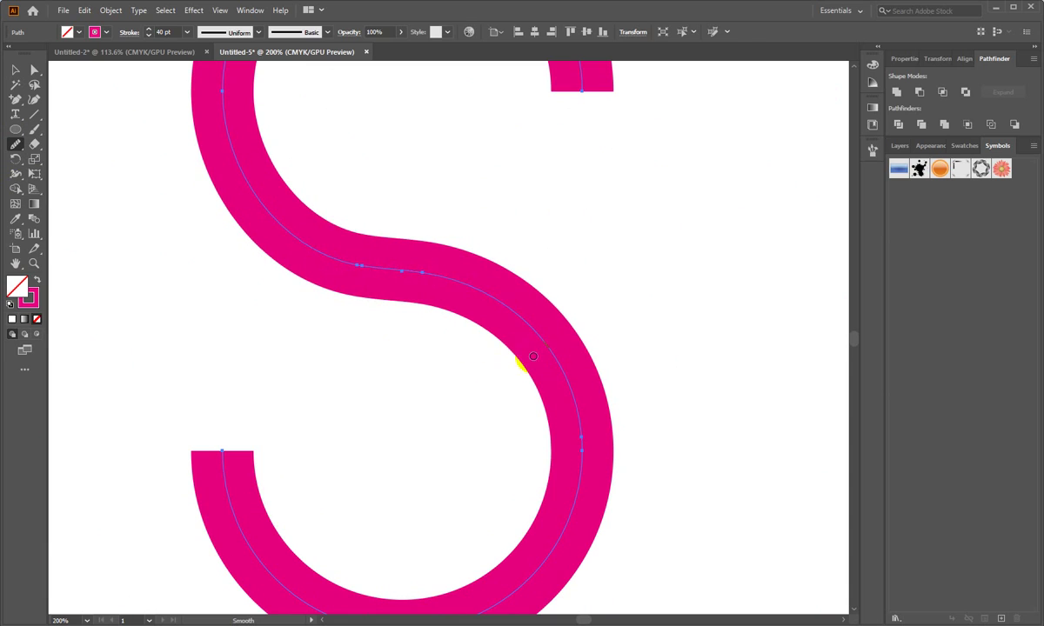
scroll(447, 312, "up", 2)
scroll(447, 312, "up", 3)
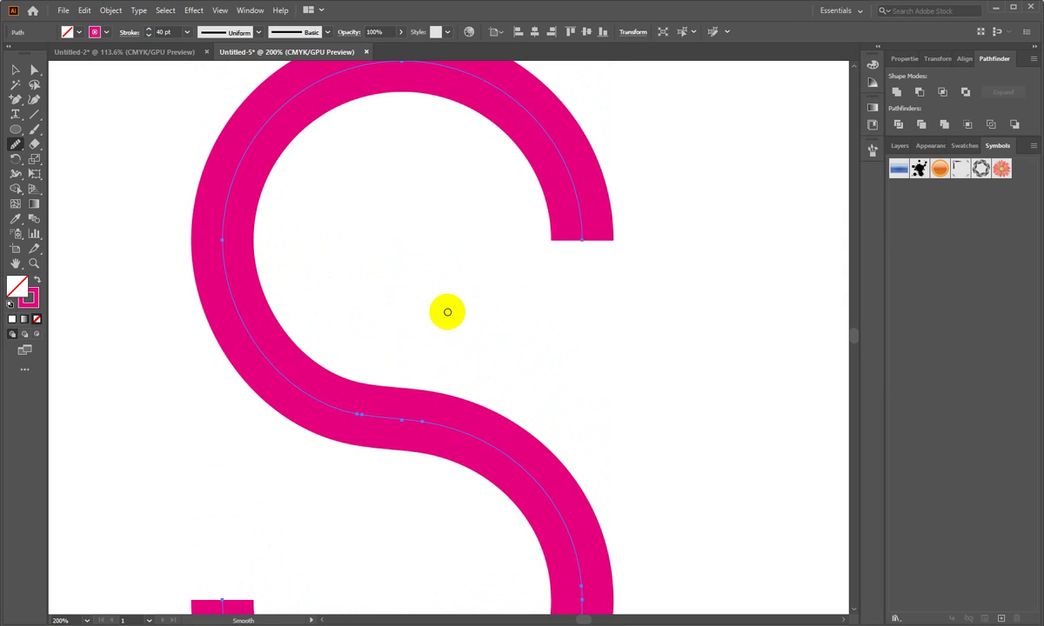
scroll(447, 311, "down", 2)
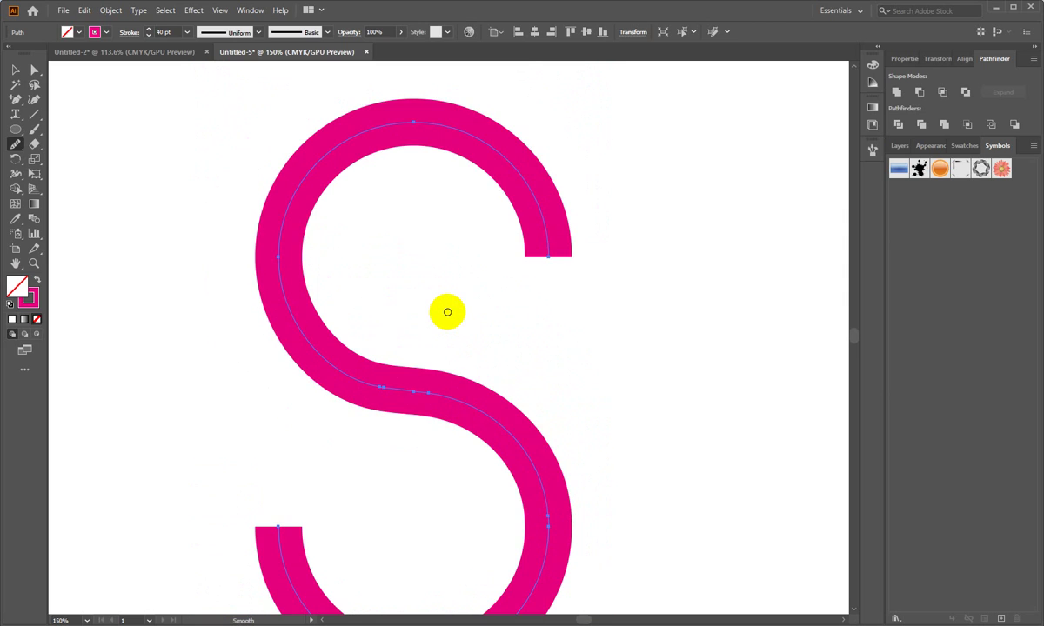
scroll(446, 311, "down", 2)
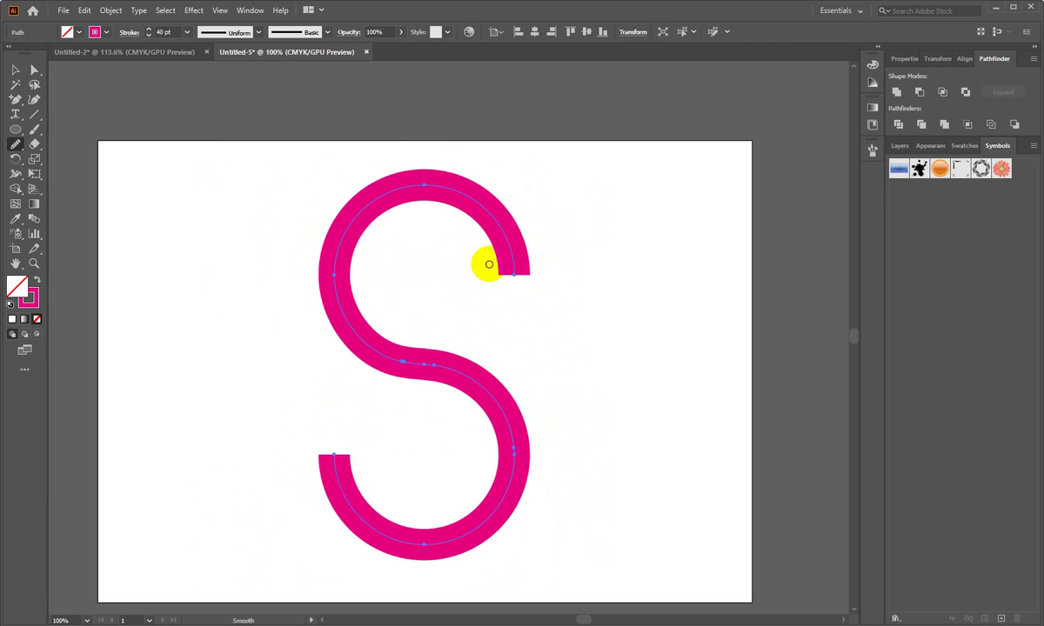
left_click(30, 71)
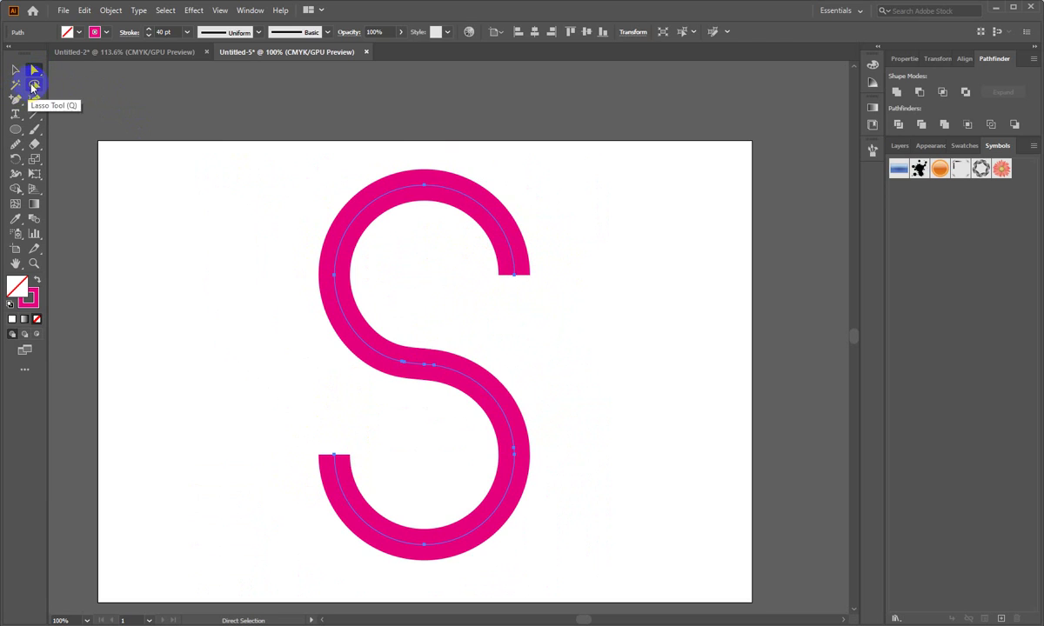
left_click(34, 72)
left_click_drag(484, 267, 511, 280)
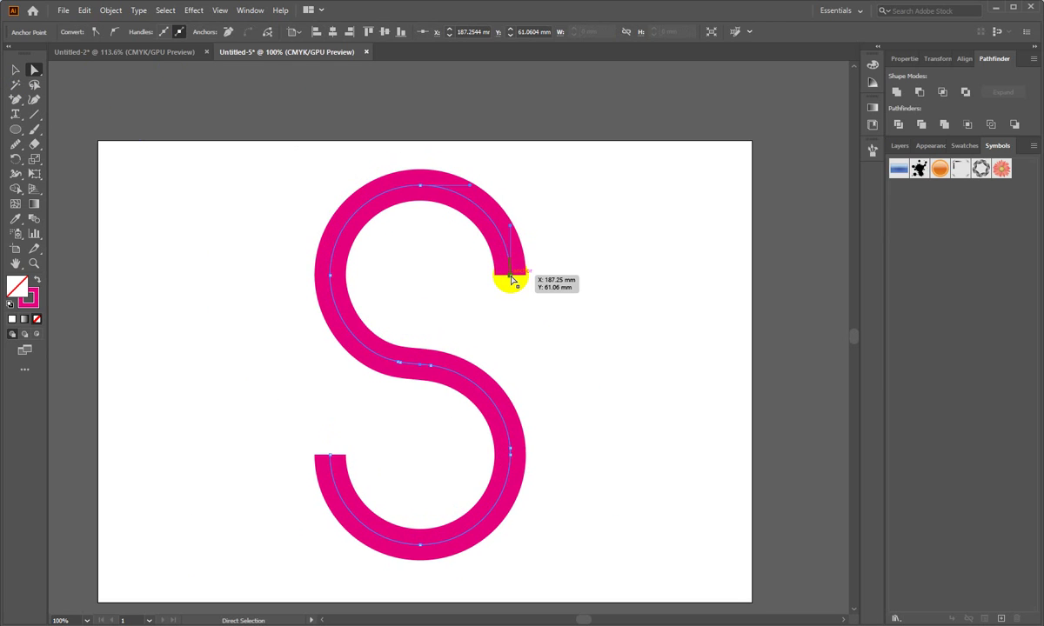
left_click_drag(511, 280, 501, 245)
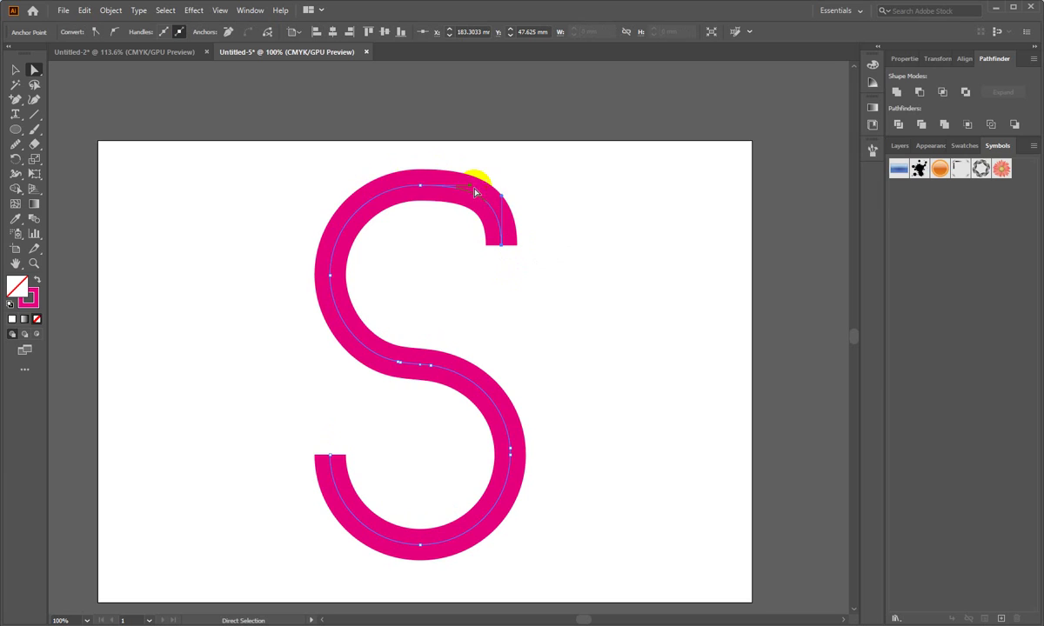
key("v")
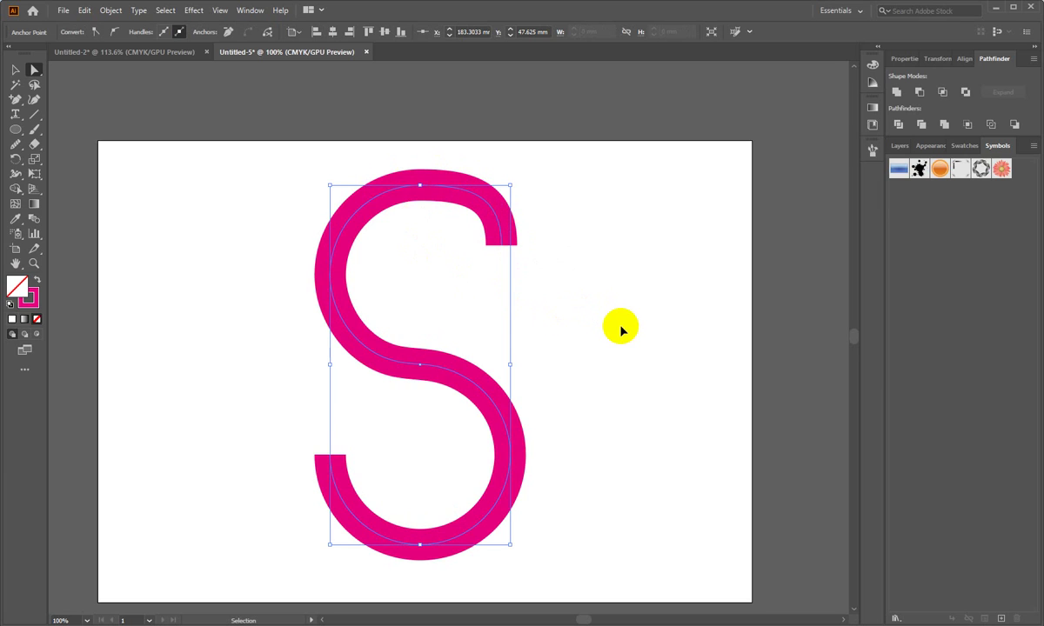
key("ctrl+z")
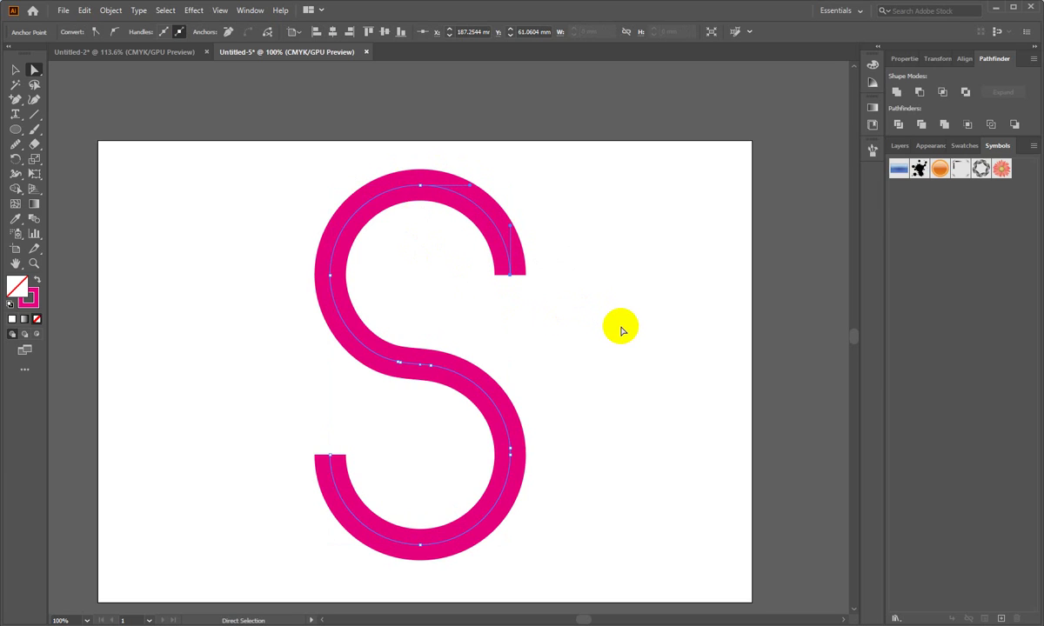
left_click(16, 102)
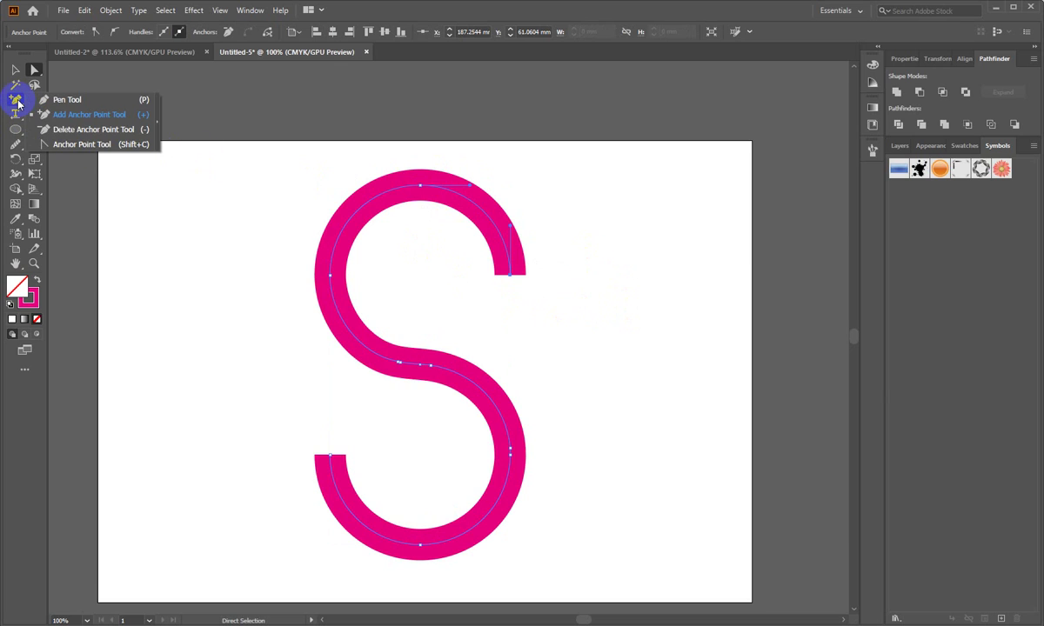
Add anchor points on the S's upper-right and lower-left arcs, then select the upper end point
left_click_drag(15, 102, 93, 97)
left_click(16, 101)
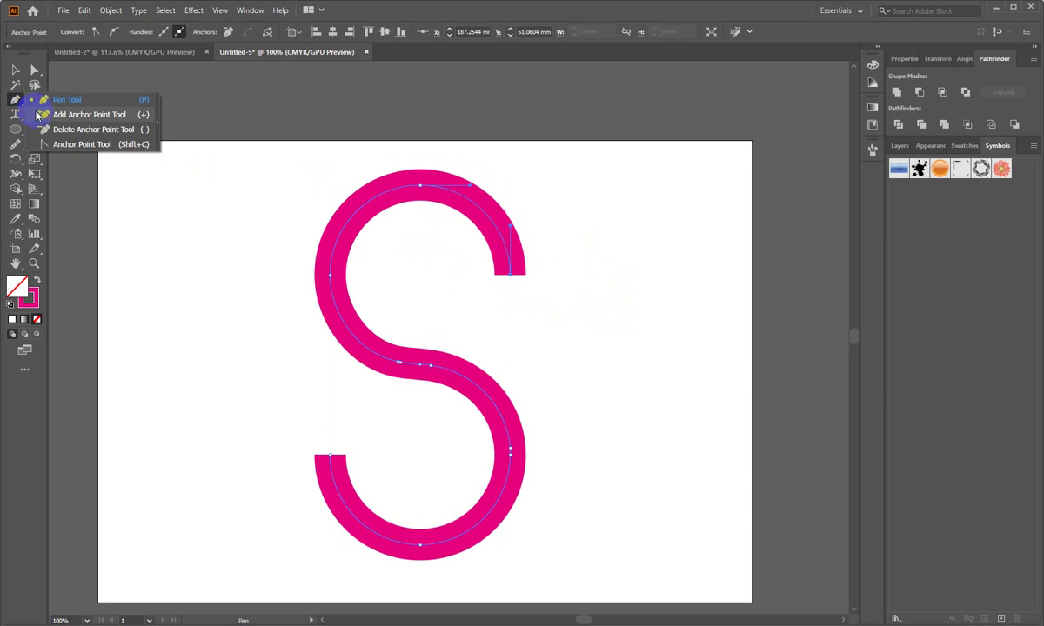
left_click_drag(15, 105, 109, 114)
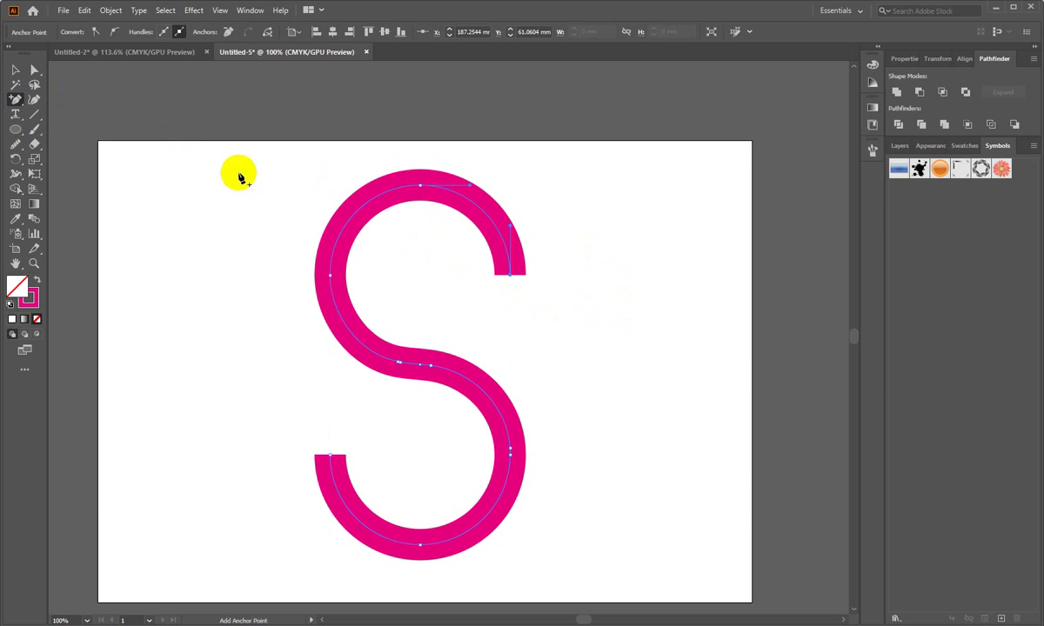
left_click(509, 233)
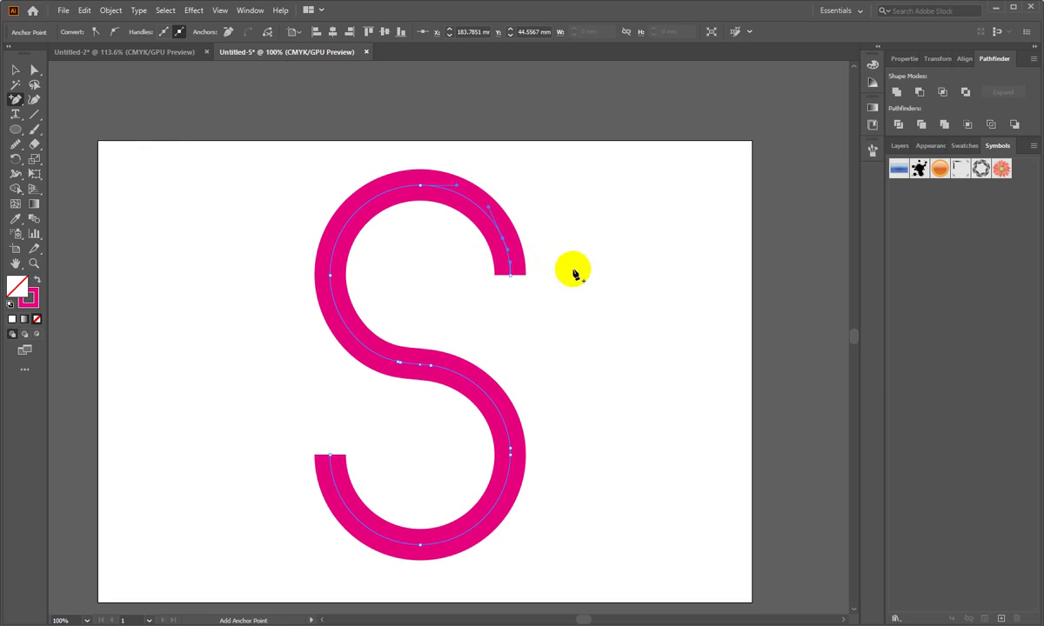
left_click(339, 493)
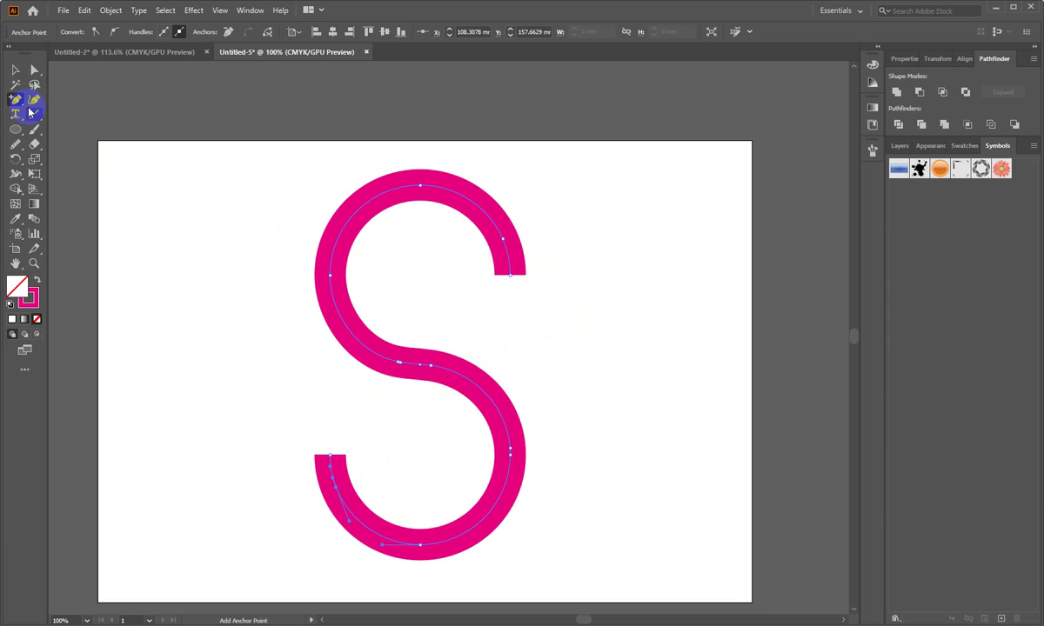
left_click(14, 99)
left_click(33, 69)
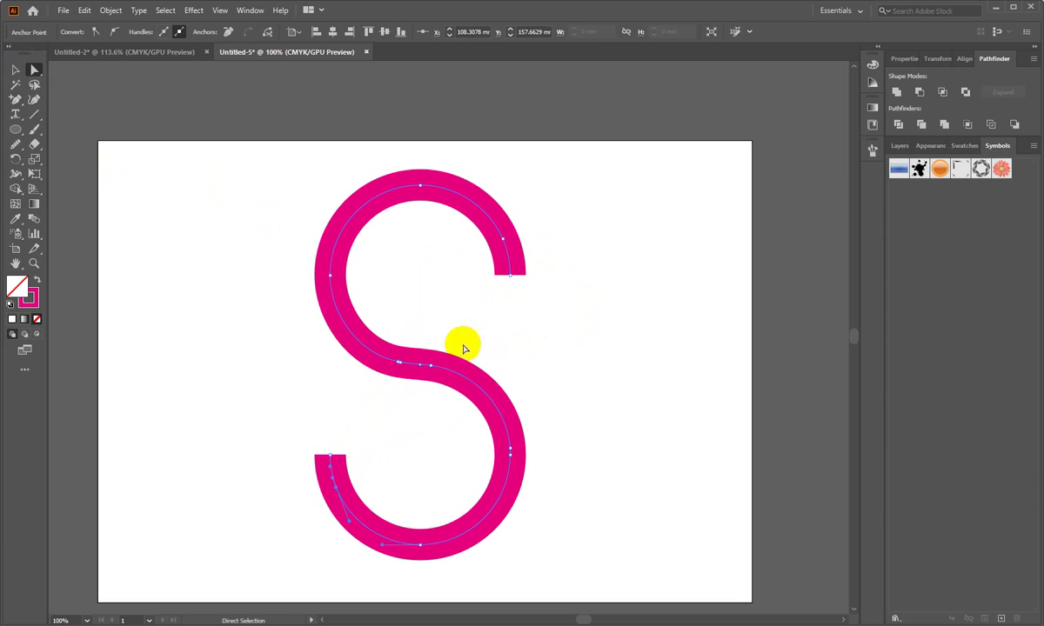
left_click(509, 278)
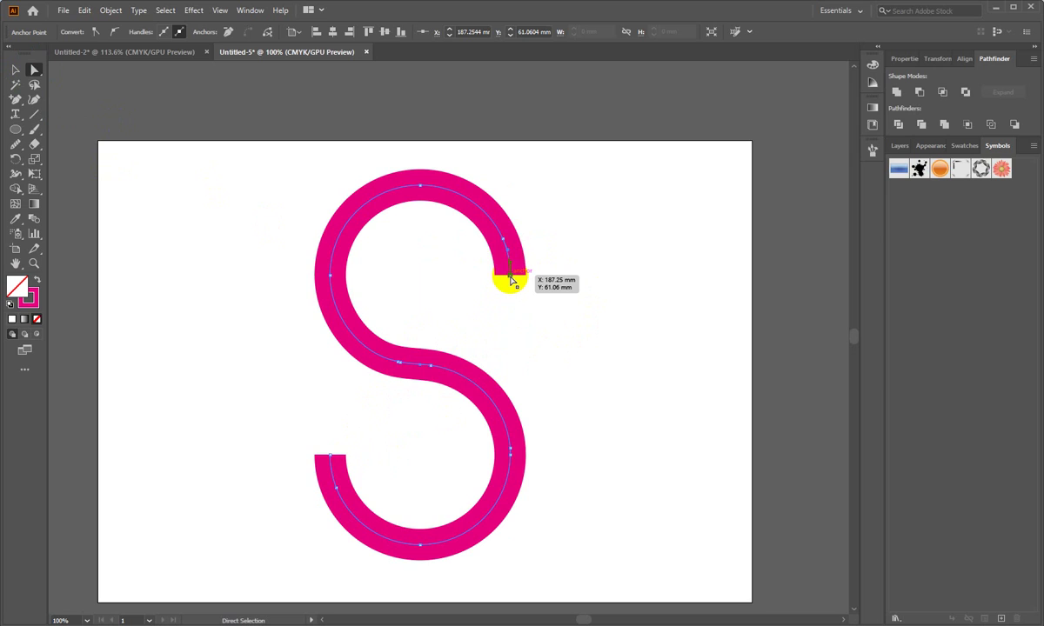
Delete the S's upper and lower end anchors to shorten both arcs
key("Delete")
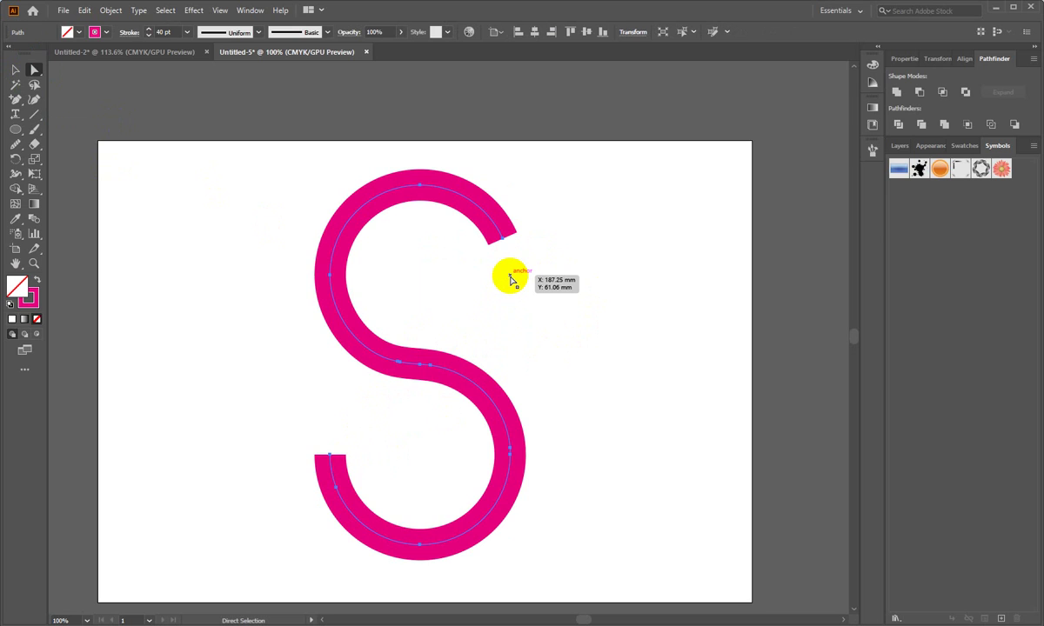
left_click(331, 459)
key("Delete")
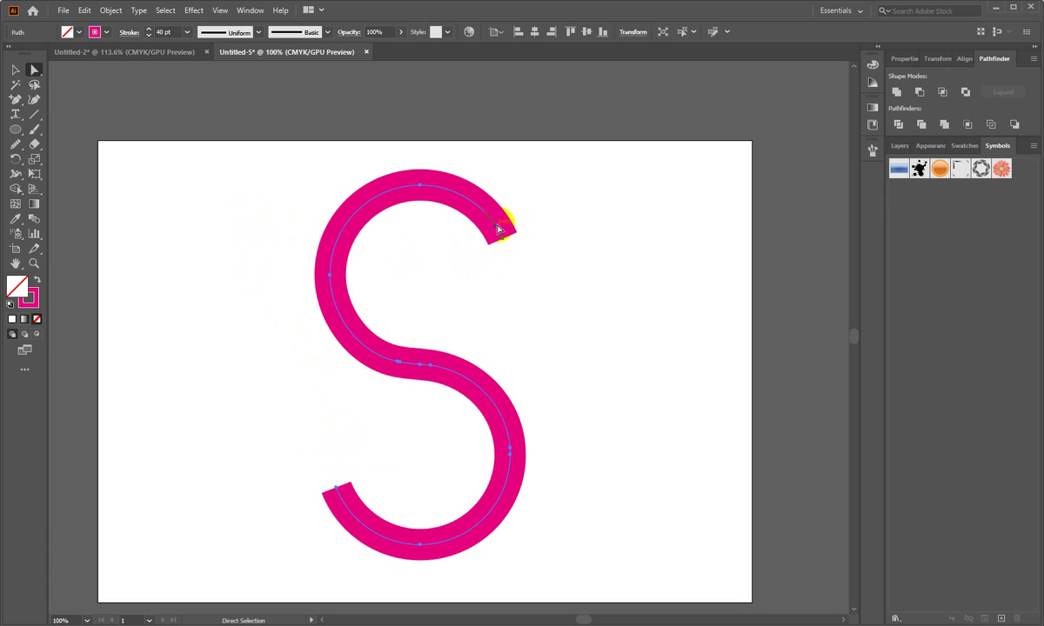
Thicken the S stroke to 60 pt and drag its top handle down to squash it shorter
left_click(186, 32)
left_click(202, 305)
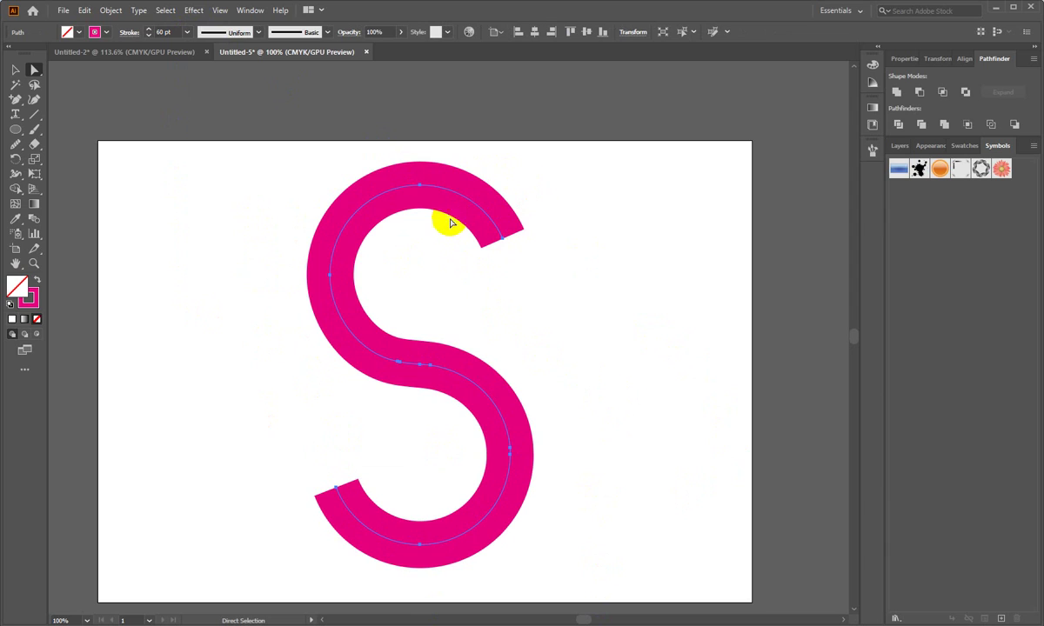
left_click(15, 70)
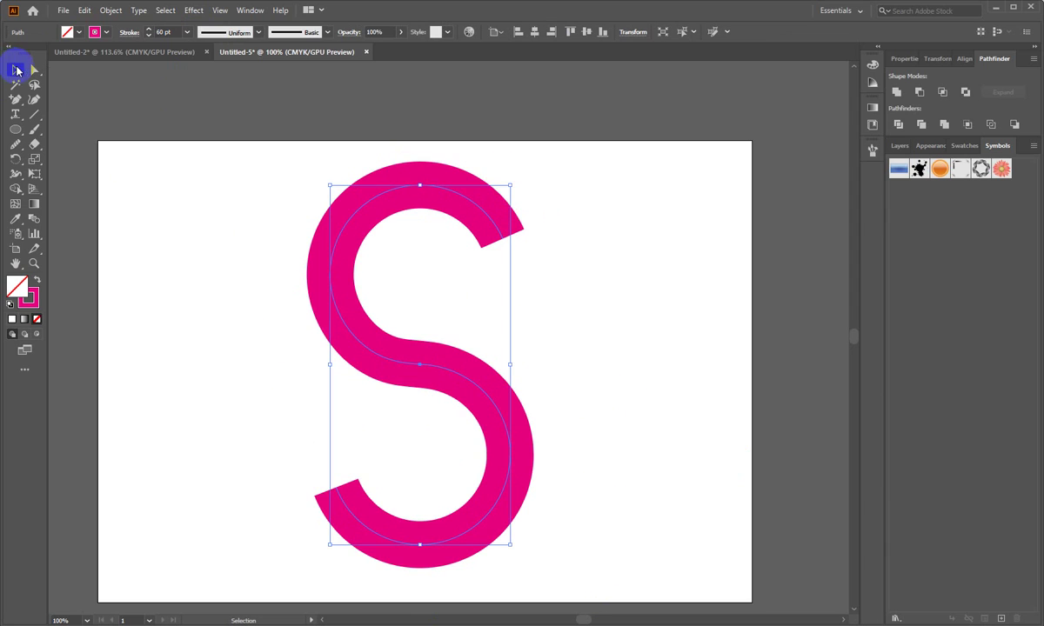
mouse_move(420, 185)
left_mouse_down()
mouse_move(420, 349)
mouse_move(415, 236)
mouse_move(418, 245)
left_mouse_up()
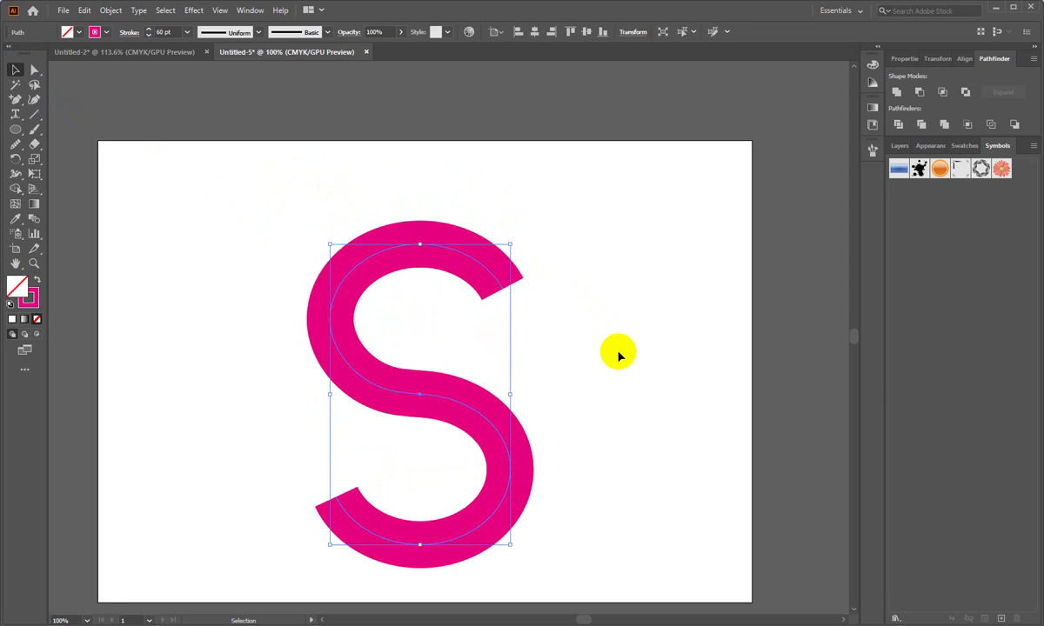
scroll(615, 352, "down", 1)
key("a")
scroll(615, 352, "right", 1)
scroll(608, 356, "right", 1)
key("v")
scroll(580, 361, "left", 1)
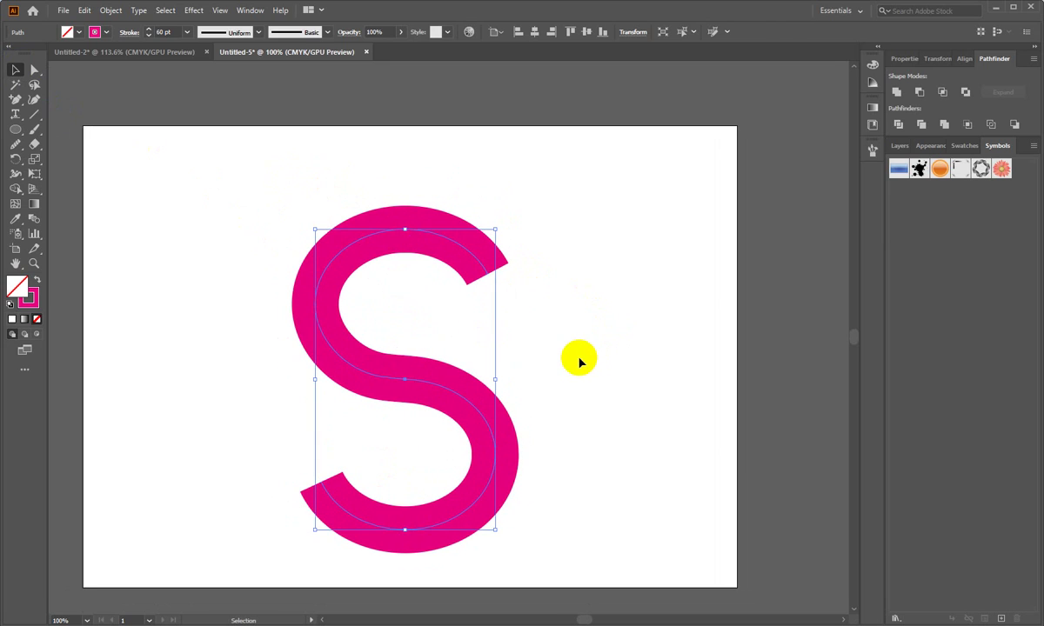
scroll(580, 361, "down", 2)
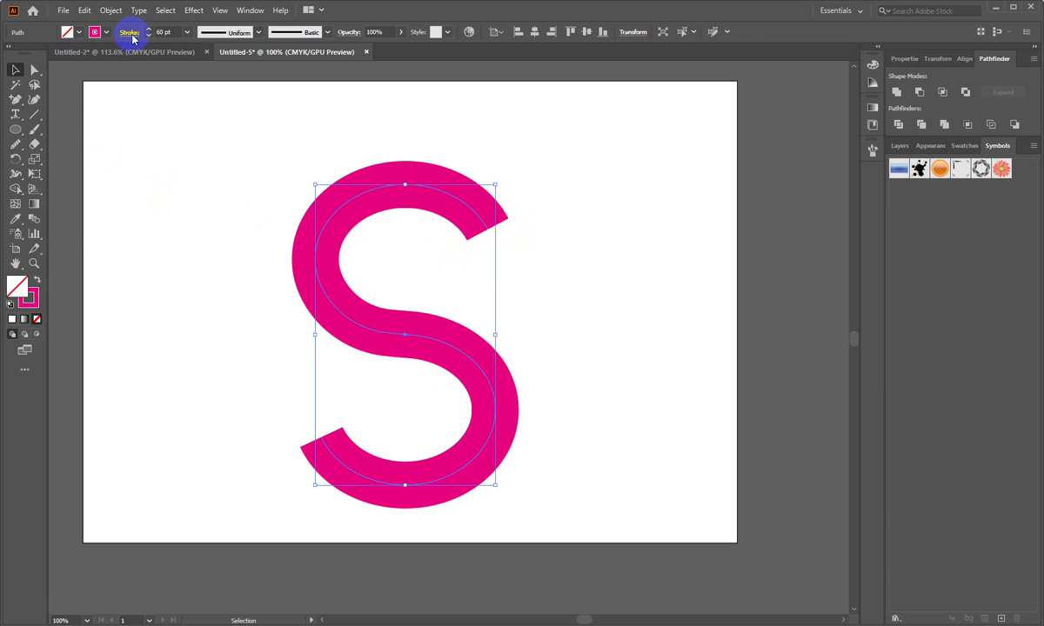
Give the S round stroke caps, shorten it slightly from the top, and shift it up and right
left_click(130, 33)
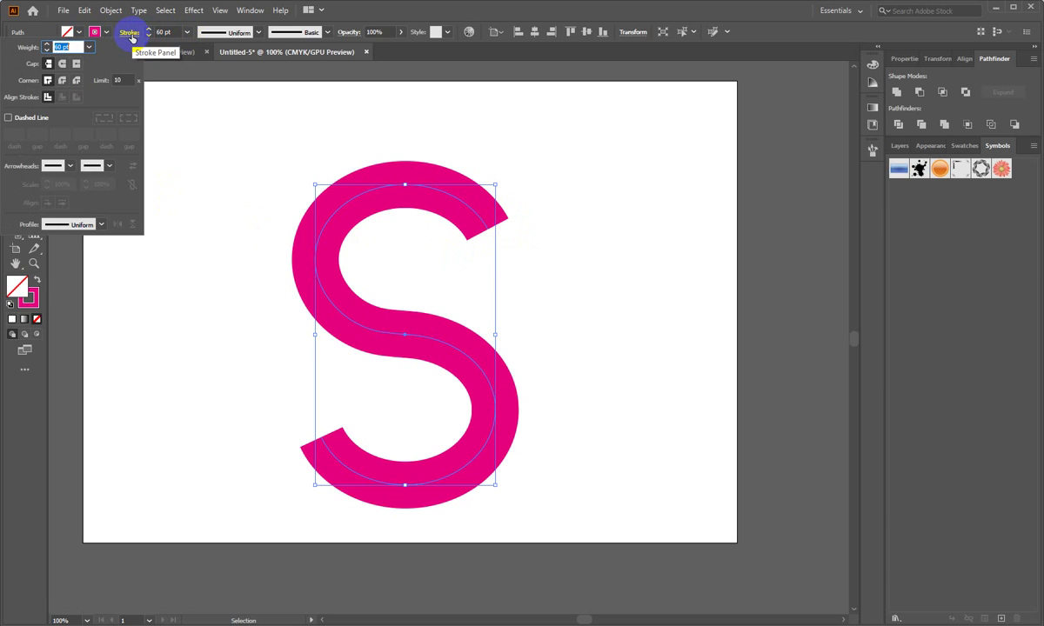
left_click(62, 64)
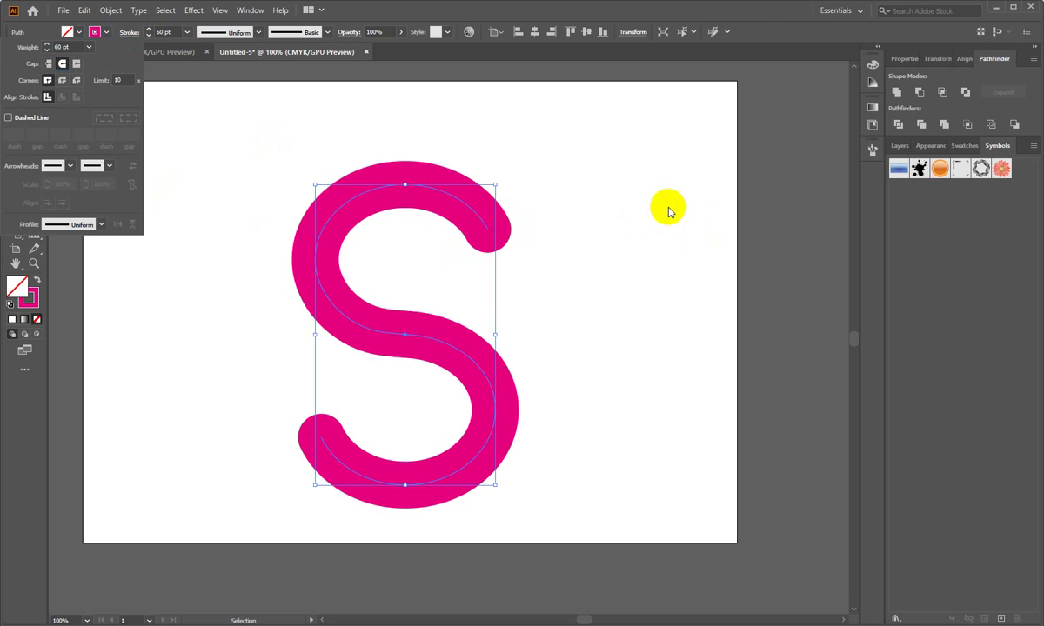
left_click_drag(405, 185, 430, 157)
left_click(413, 165)
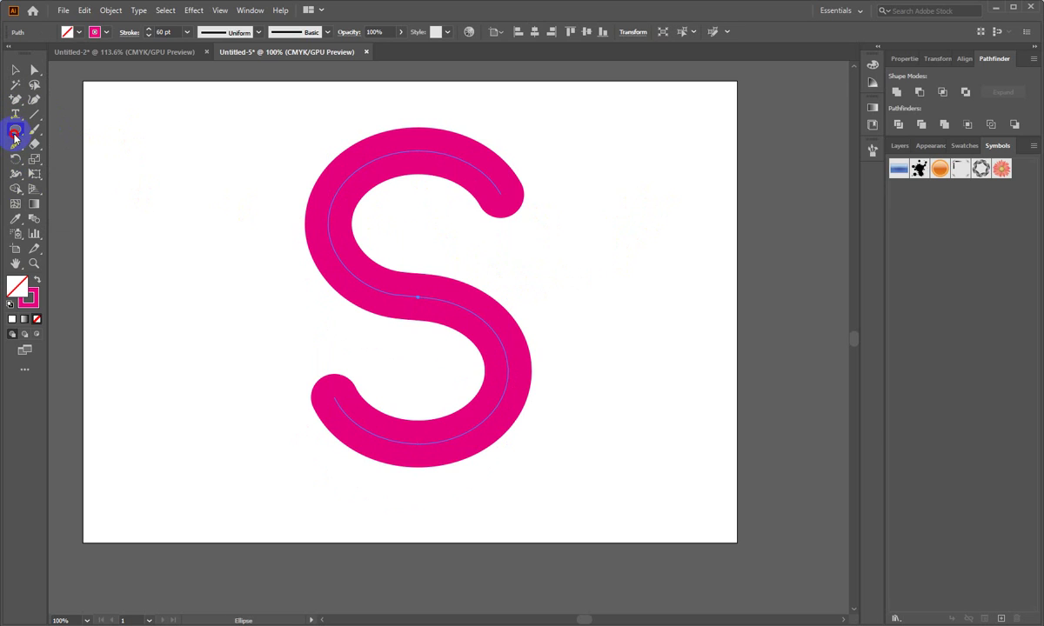
Draw a rectangle covering the whole artboard and set its stroke to None
left_click_drag(15, 132, 70, 128)
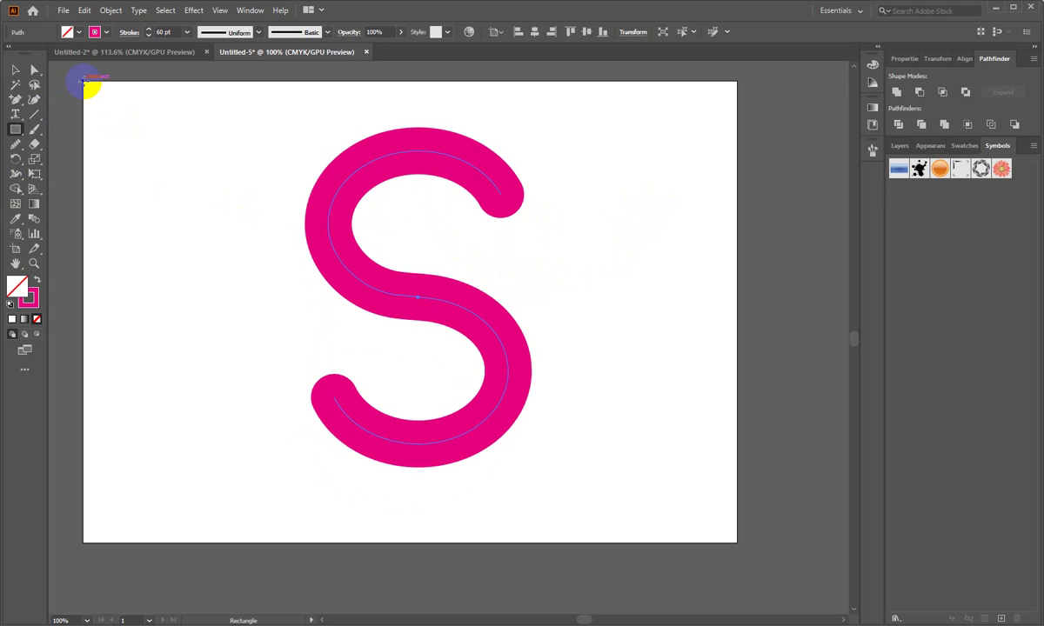
mouse_move(82, 81)
left_mouse_down()
mouse_move(783, 566)
mouse_move(753, 550)
left_mouse_up()
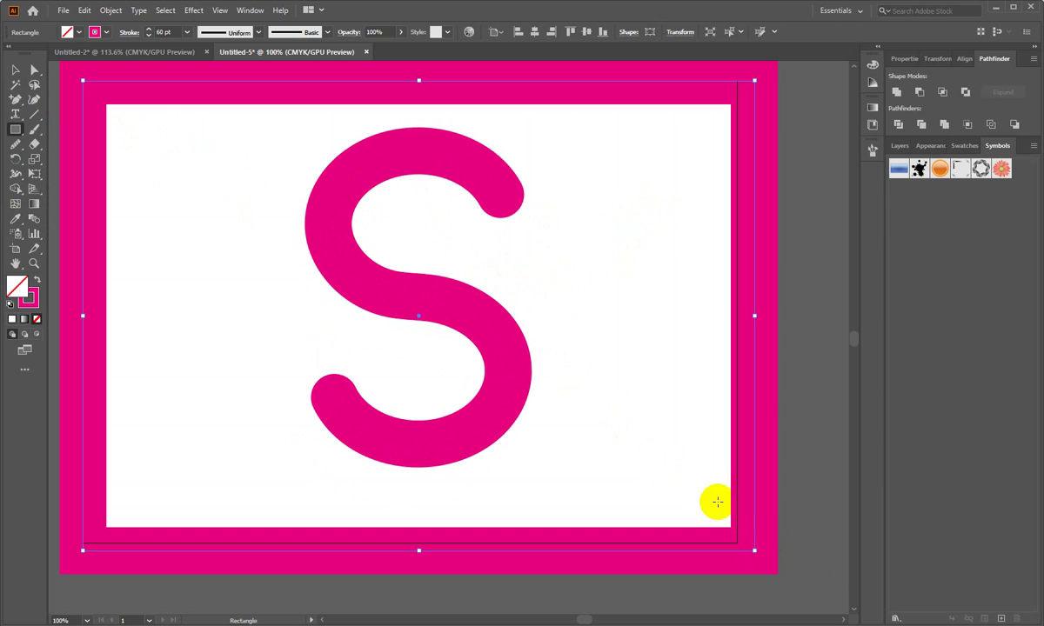
left_click(106, 32)
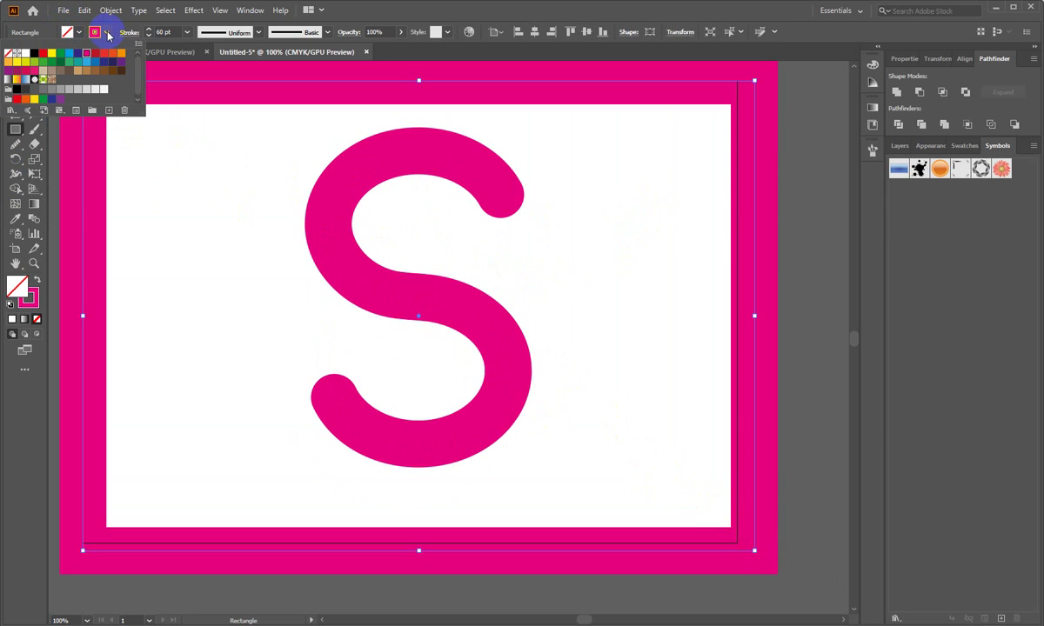
left_click(107, 33)
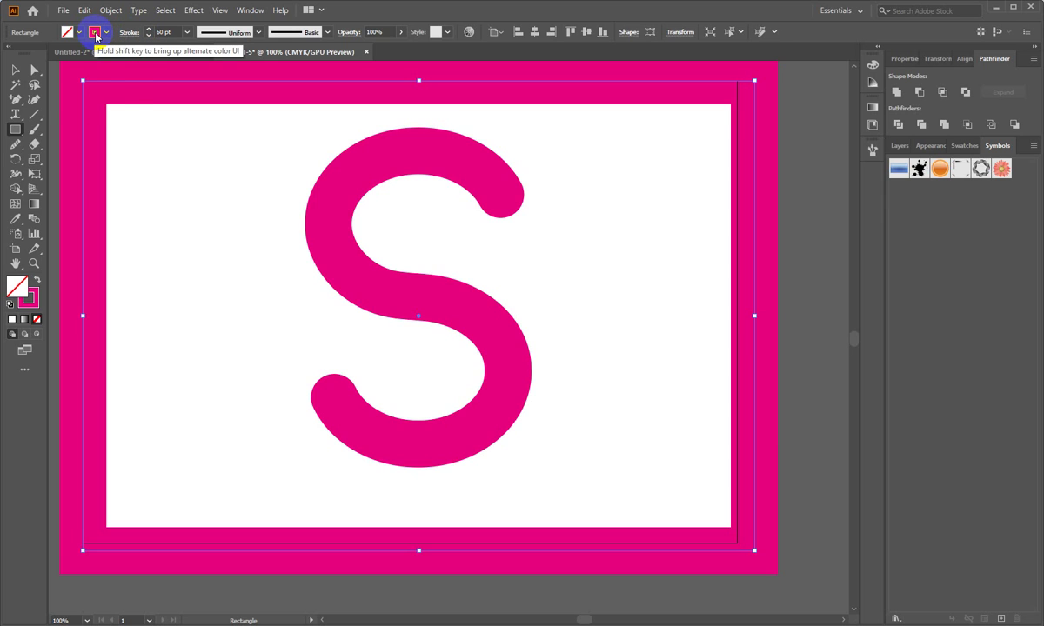
left_click(91, 31)
left_click(7, 52)
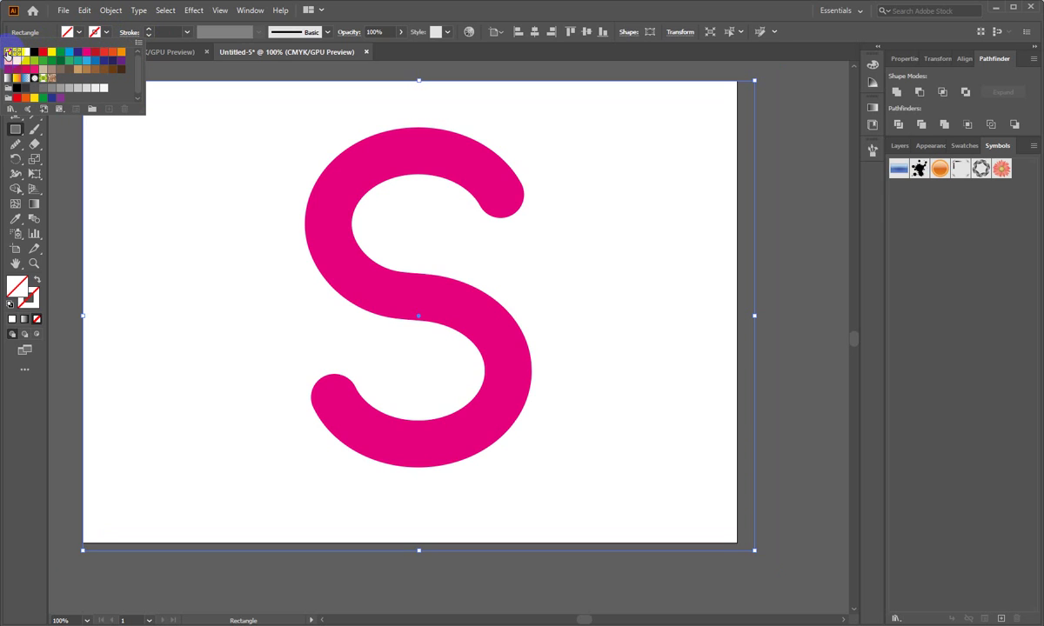
left_click(69, 32)
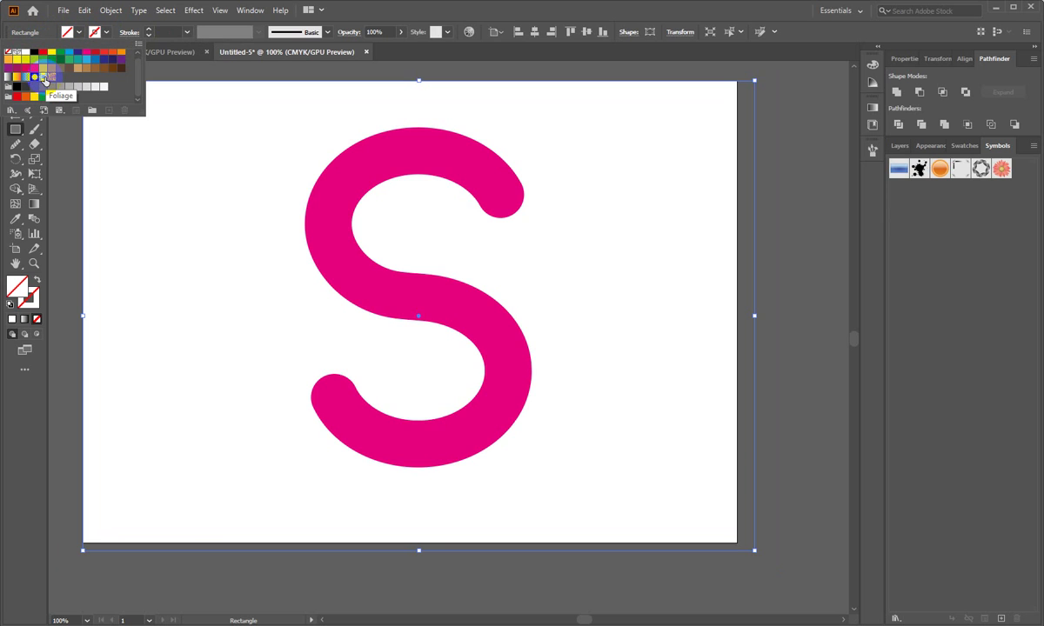
Fill the rectangle with the Foliage pattern swatch at 33% opacity
left_click(44, 79)
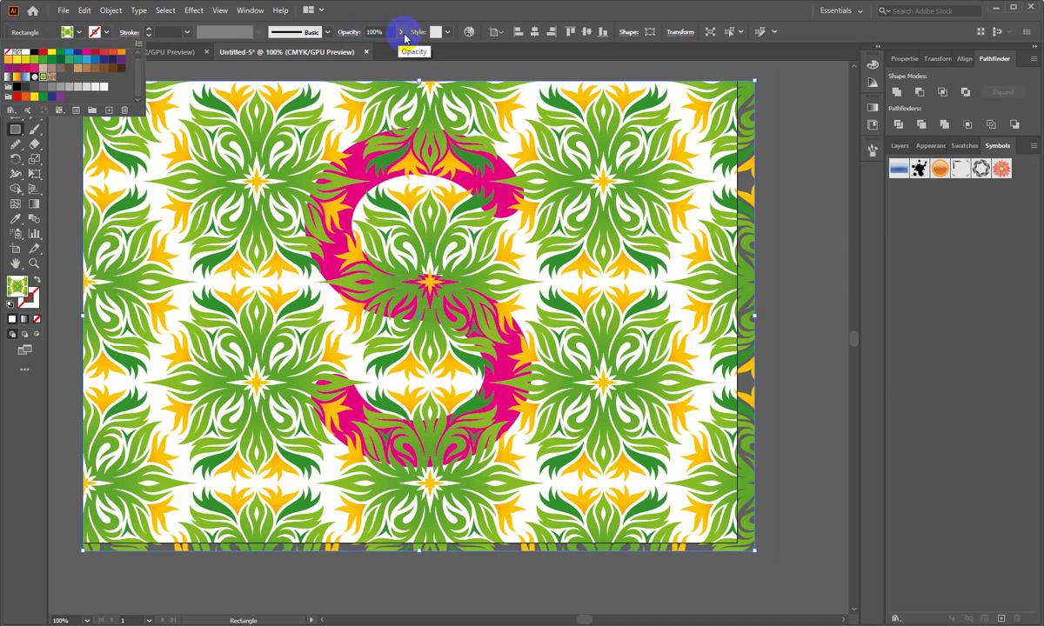
left_click(399, 37)
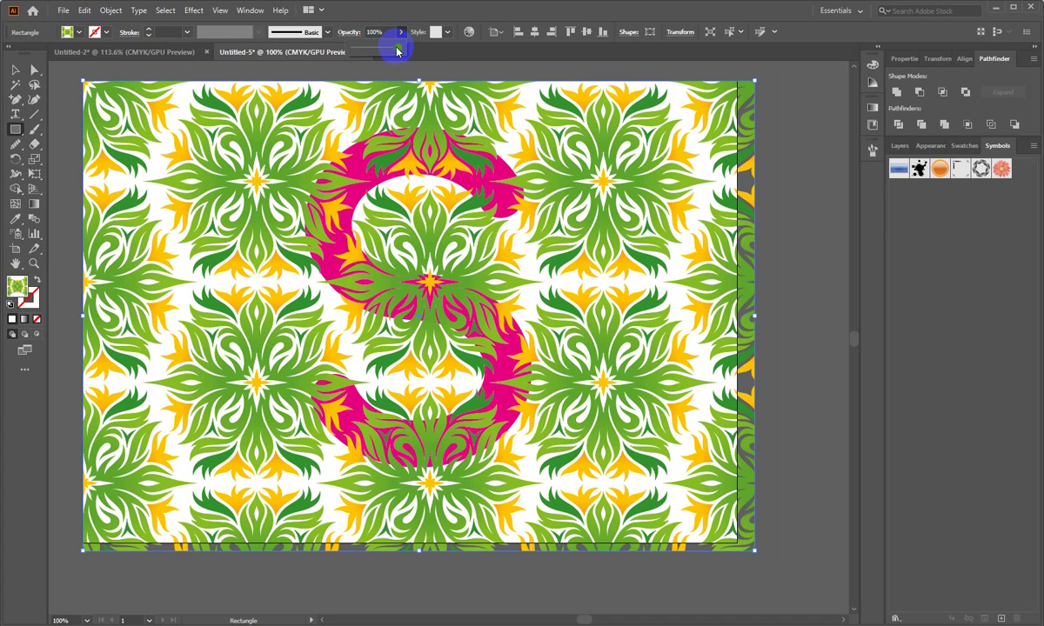
left_click_drag(397, 48, 367, 52)
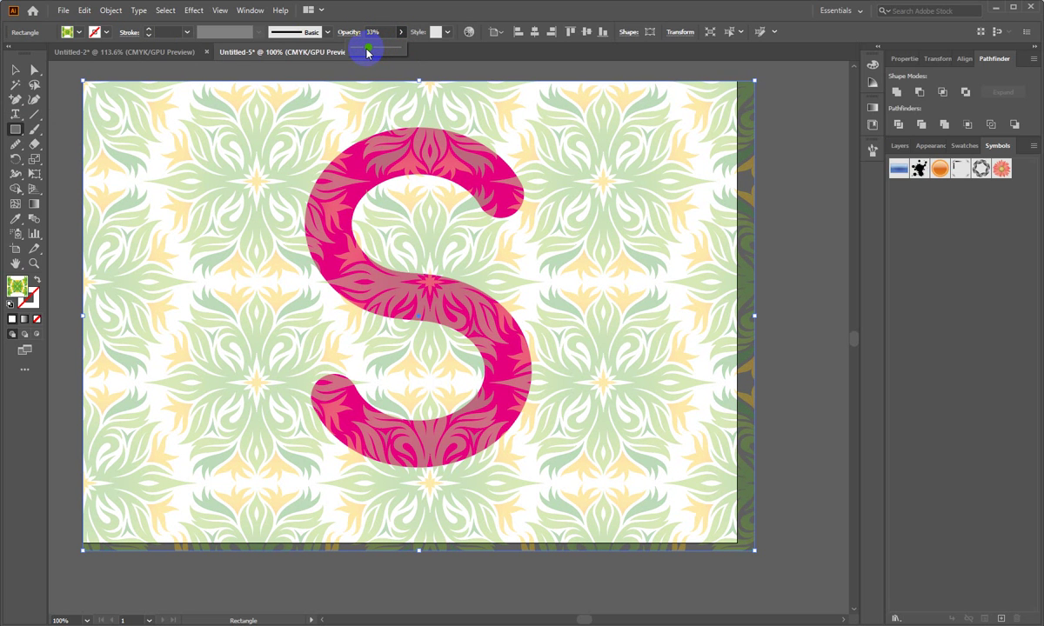
right_click(196, 148)
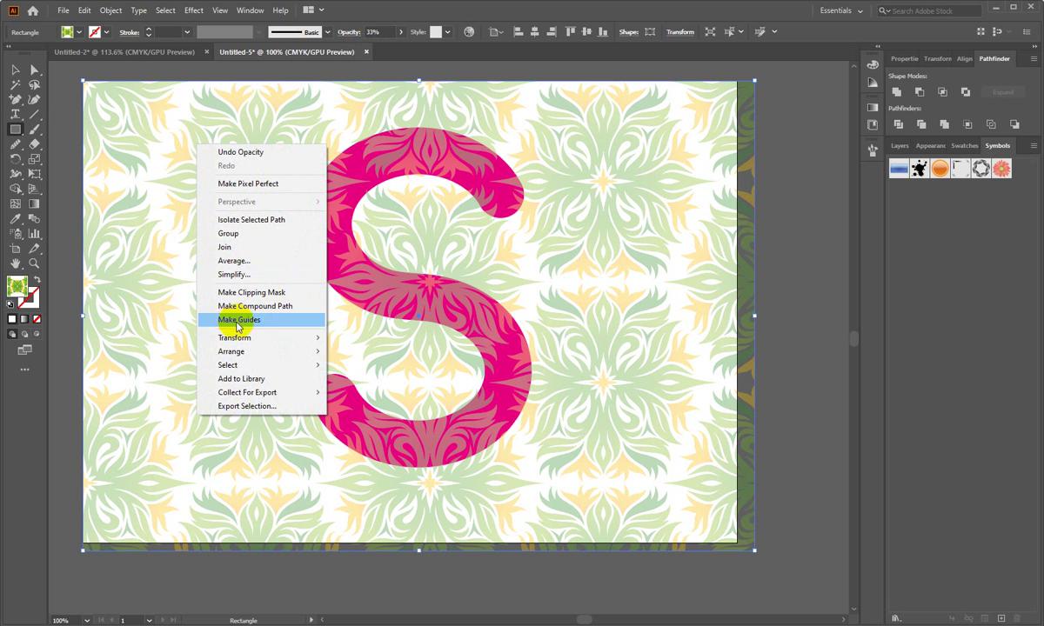
mouse_move(259, 352)
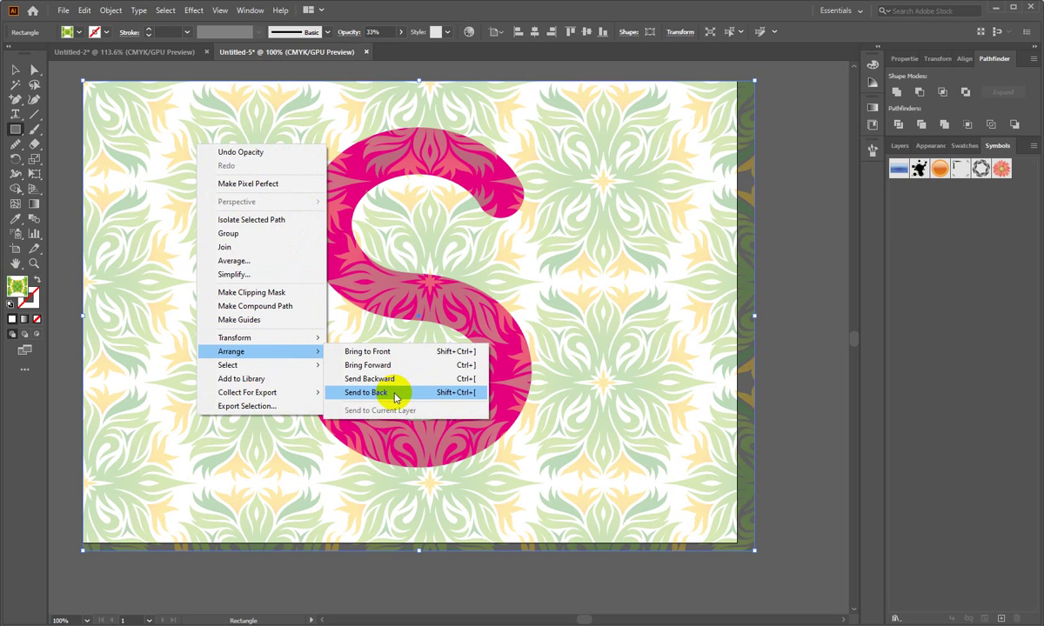
Send the faded foliage rectangle to the back, behind the magenta S
left_click(394, 395)
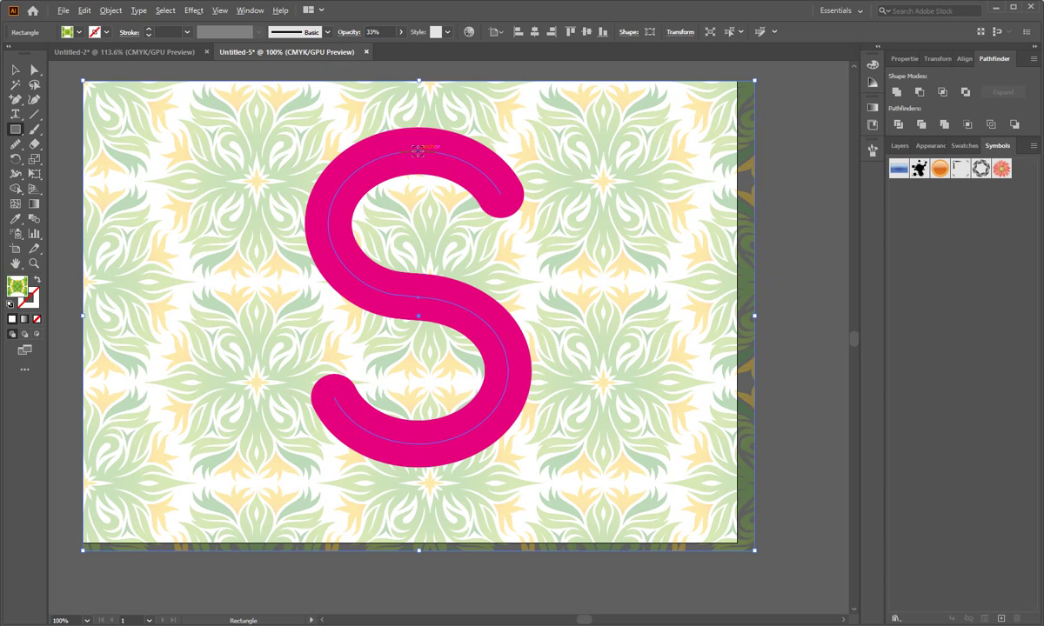
left_click(15, 69)
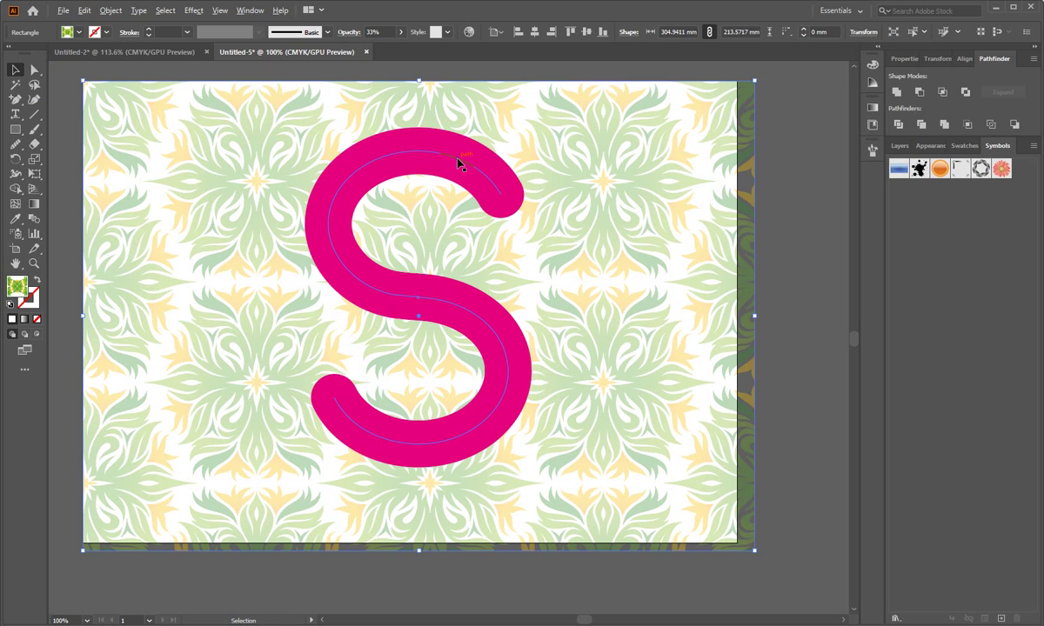
Alt-drag a copy of the S slightly down-right and give its stroke CMYK Blue
left_click_drag(458, 163, 463, 174)
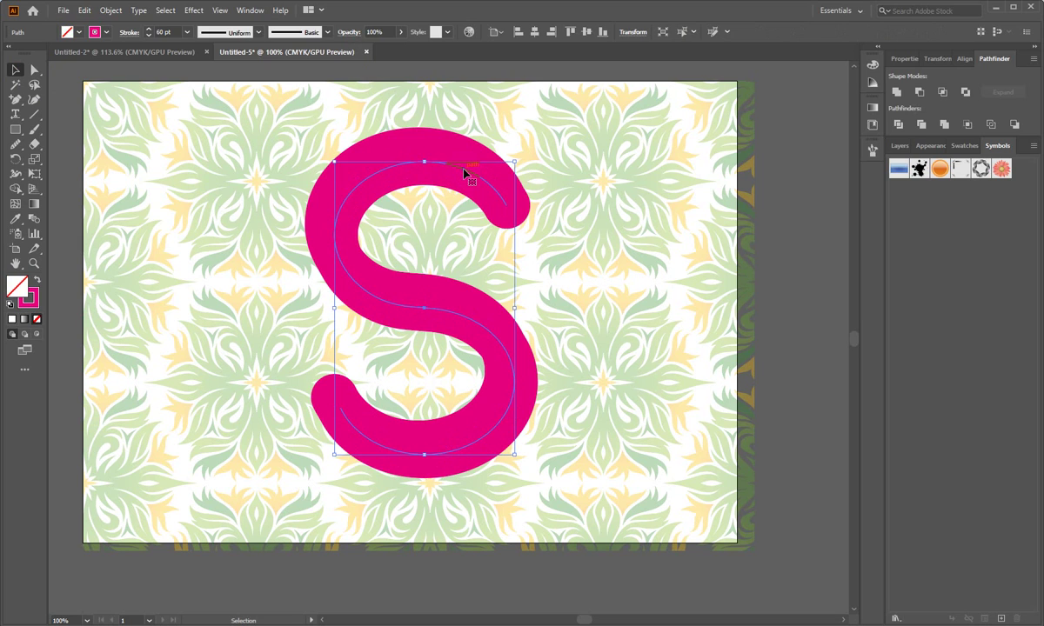
left_click(105, 33)
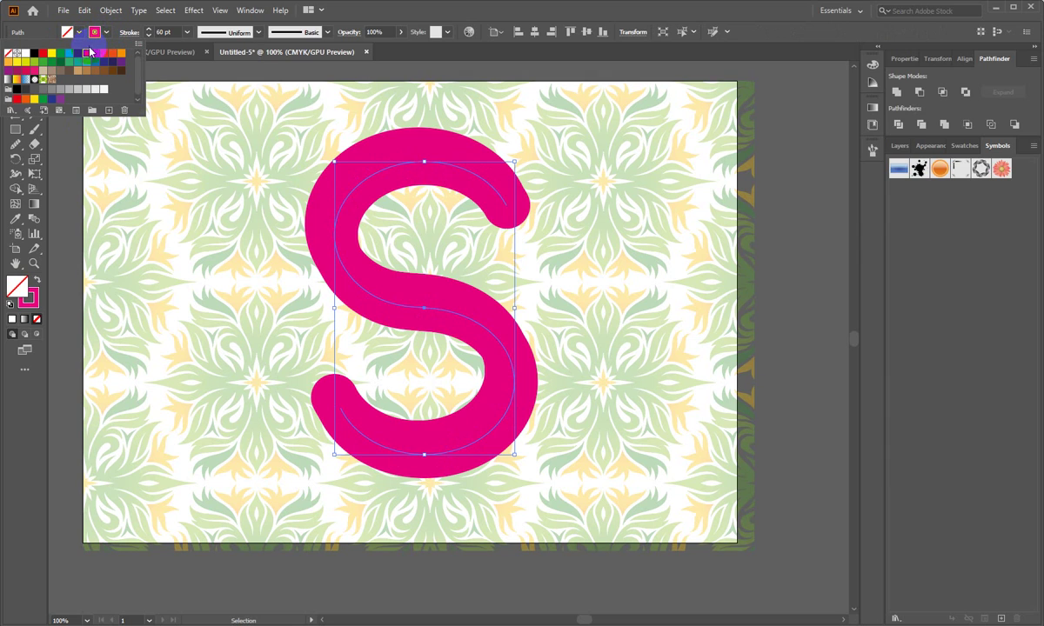
left_click(78, 54)
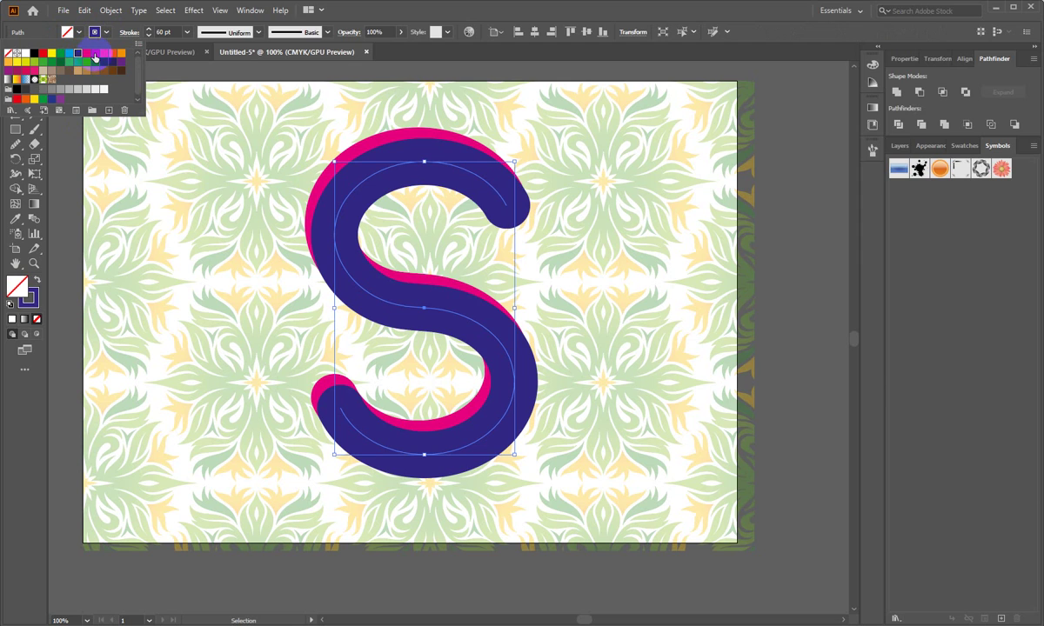
left_click(104, 54)
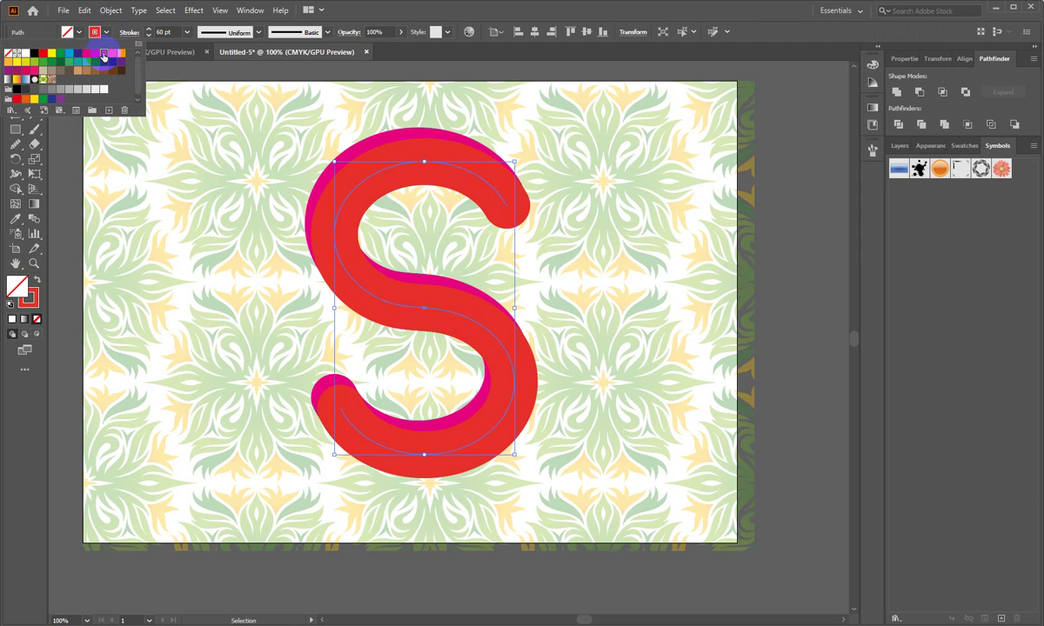
left_click(75, 54)
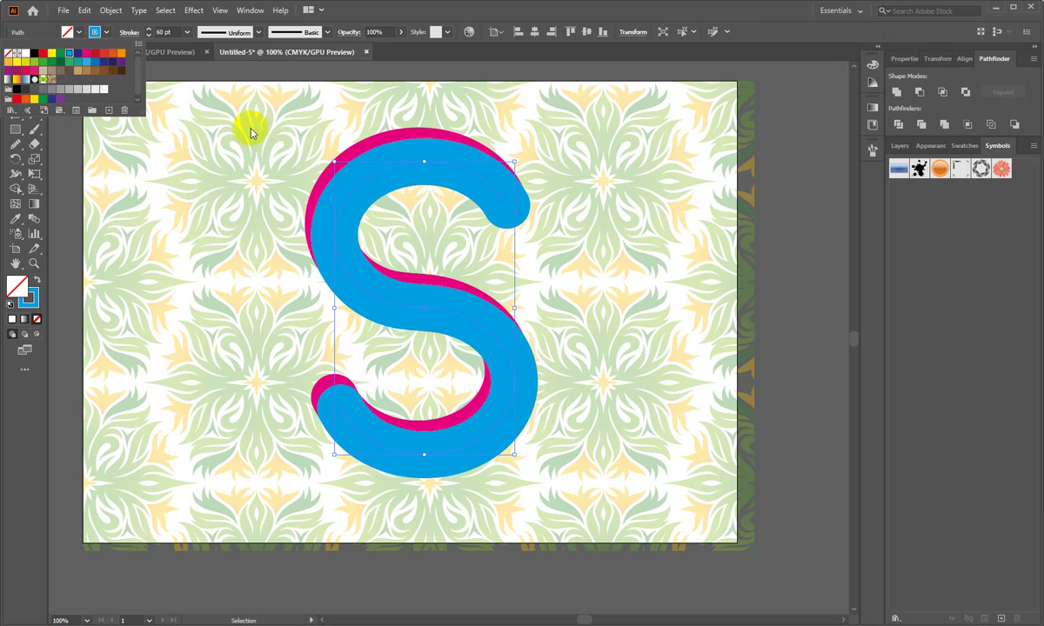
left_click(414, 168)
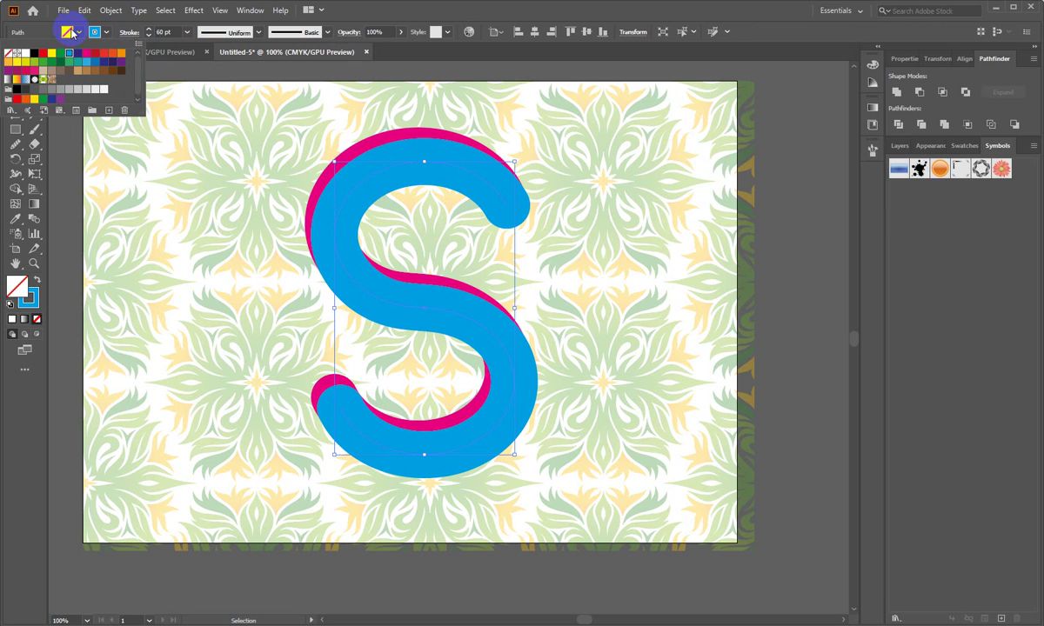
Send the blue S copy backward, behind the magenta S
right_click(346, 197)
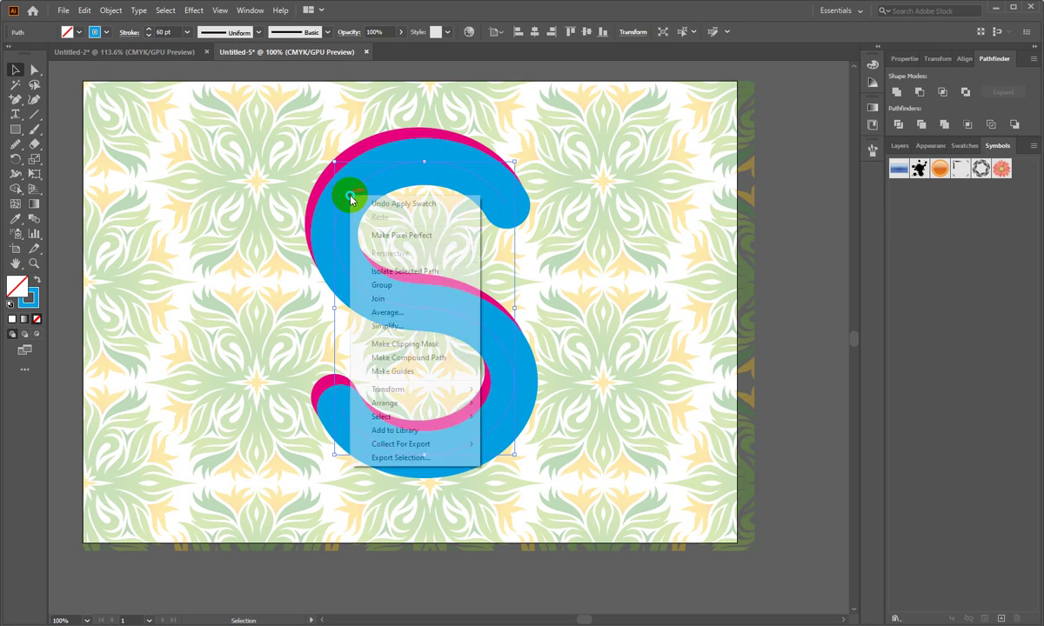
right_click(351, 198)
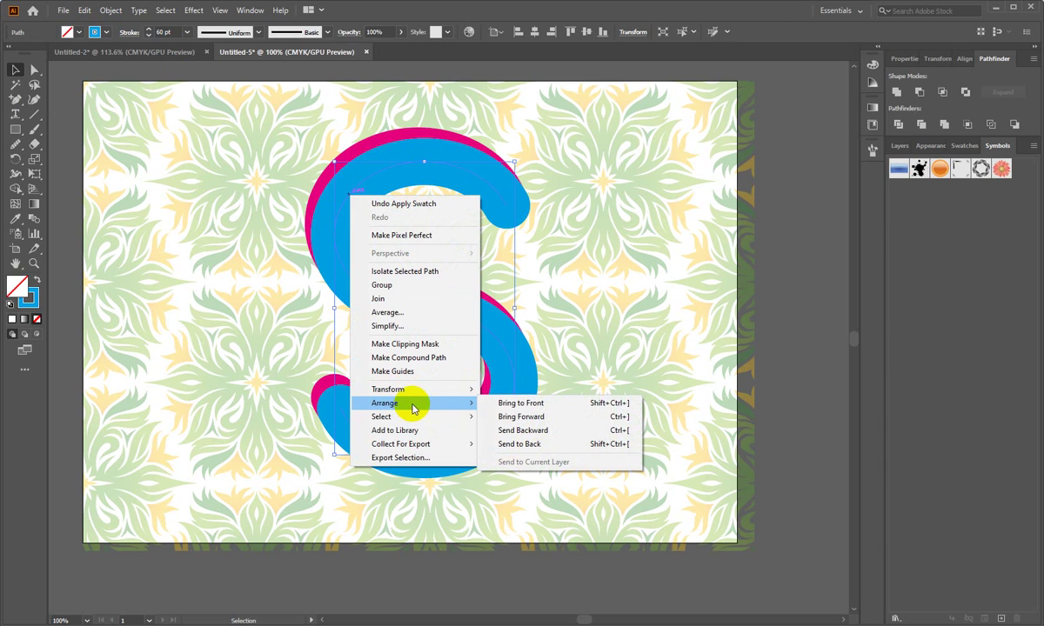
mouse_move(385, 403)
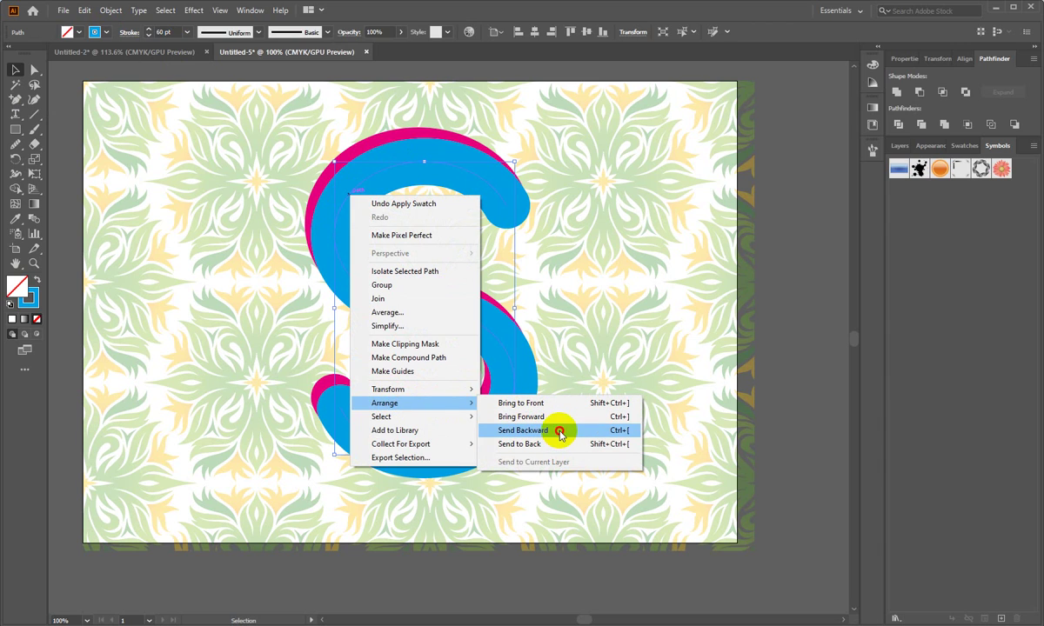
left_click(559, 432)
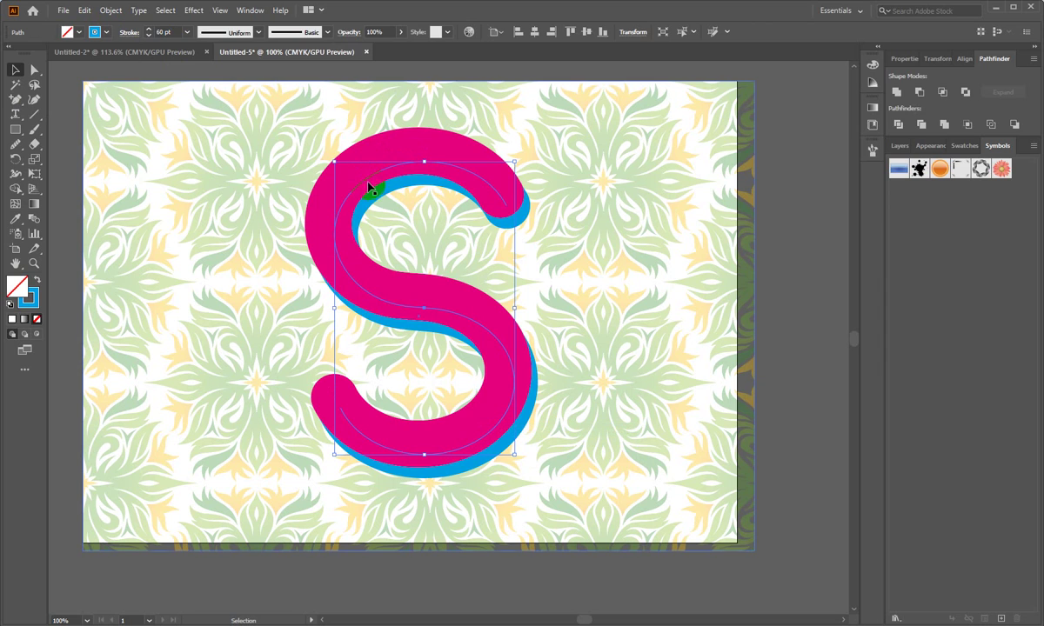
Nudge the blue S with arrow keys so it is offset down and right like a shadow
key("Right")
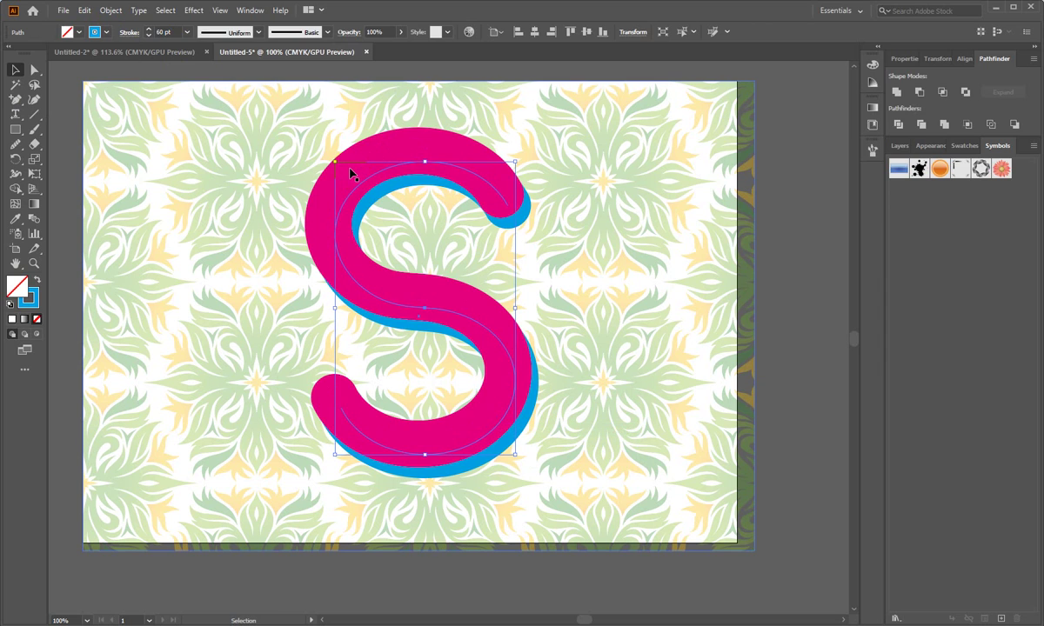
key("Right")
key("Right")
key("Down")
key("Down")
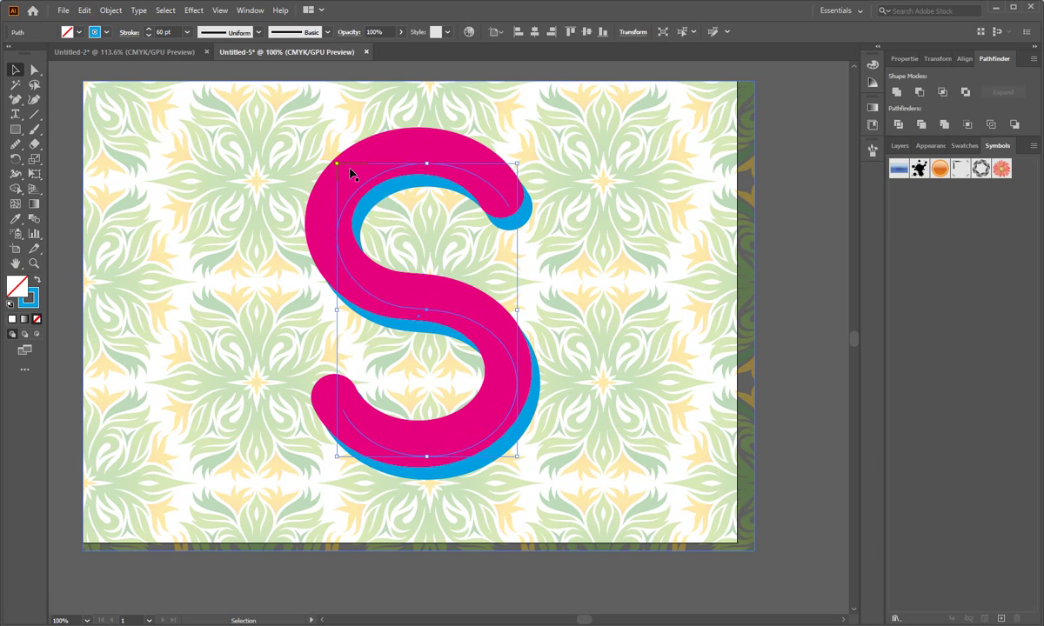
key("Left")
key("Left")
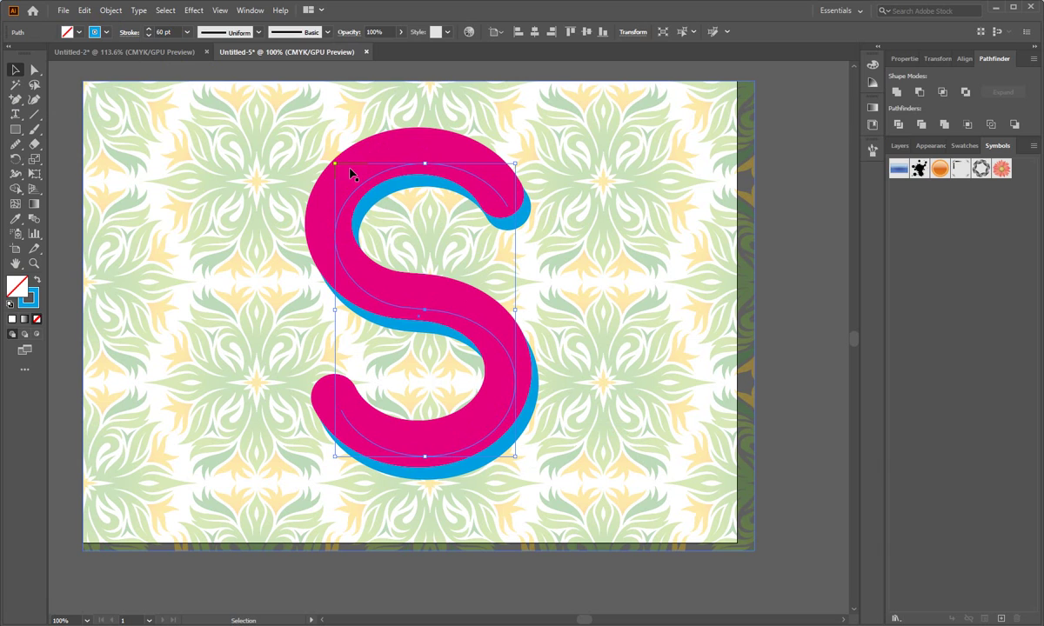
key("Right")
key("Right")
key("Down")
key("Down")
key("Down")
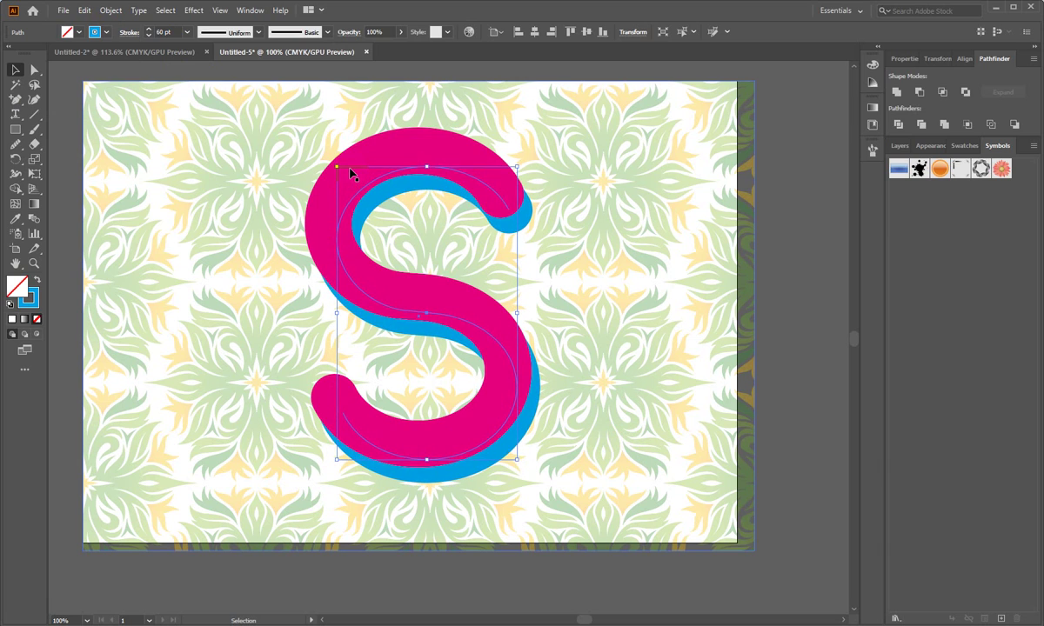
key("Down")
key("Left")
key("Left")
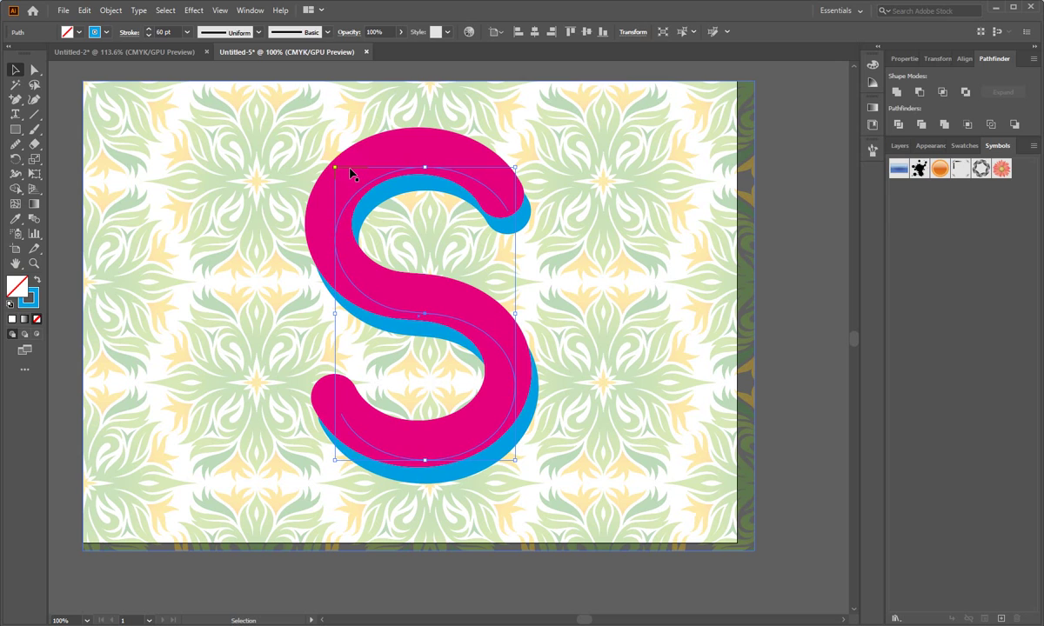
Change the shadow S stroke colour to a bright pale cyan in the Color Picker
left_click(99, 41)
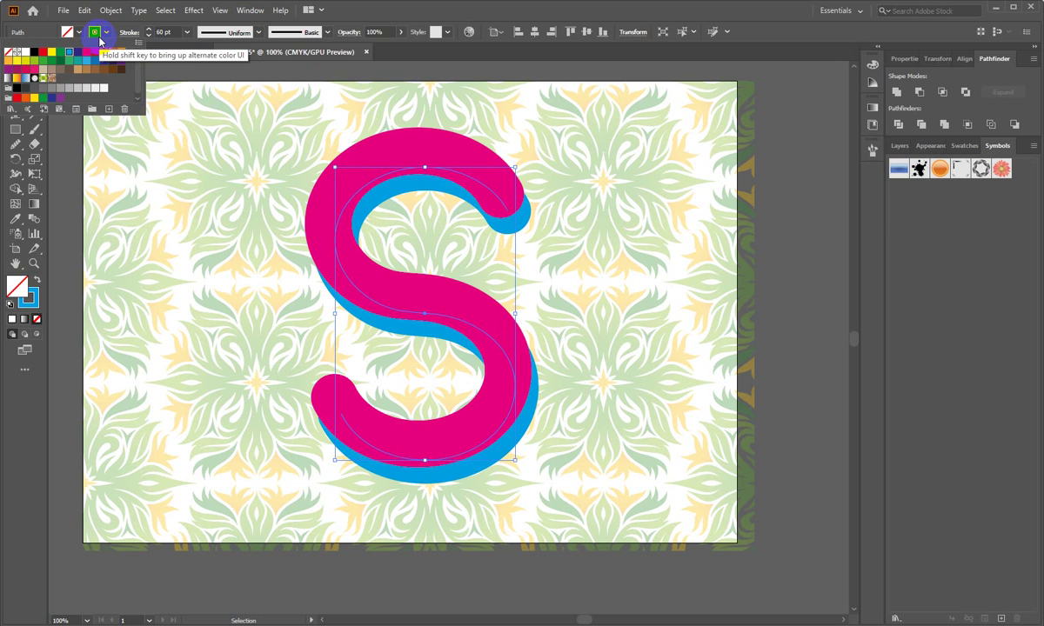
left_click(510, 230)
left_click(29, 295)
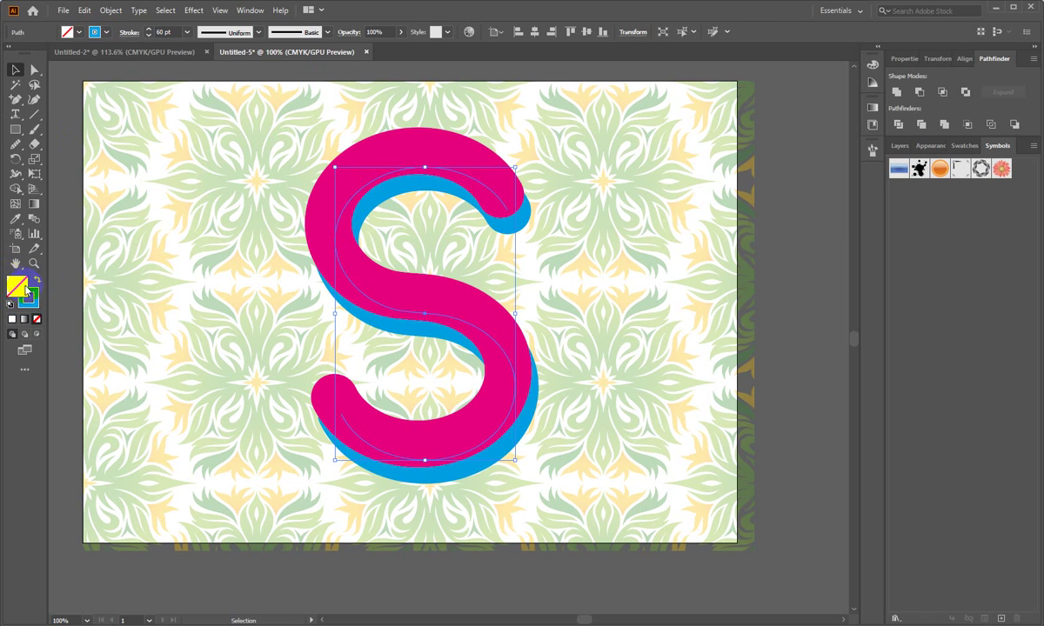
double_click(38, 301)
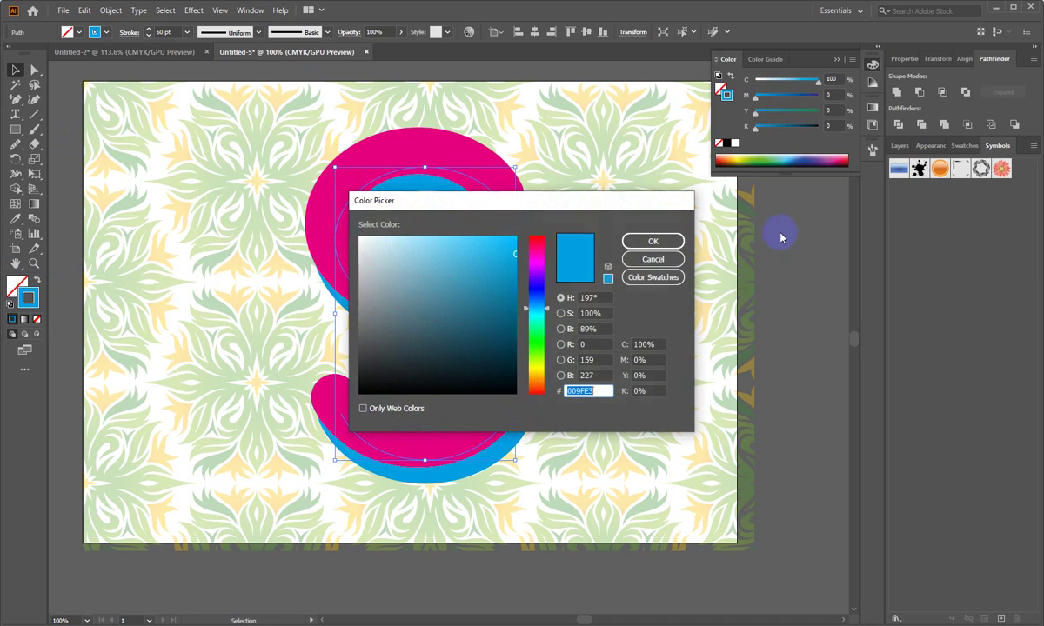
mouse_move(513, 253)
left_mouse_down()
mouse_move(473, 252)
mouse_move(443, 233)
left_mouse_up()
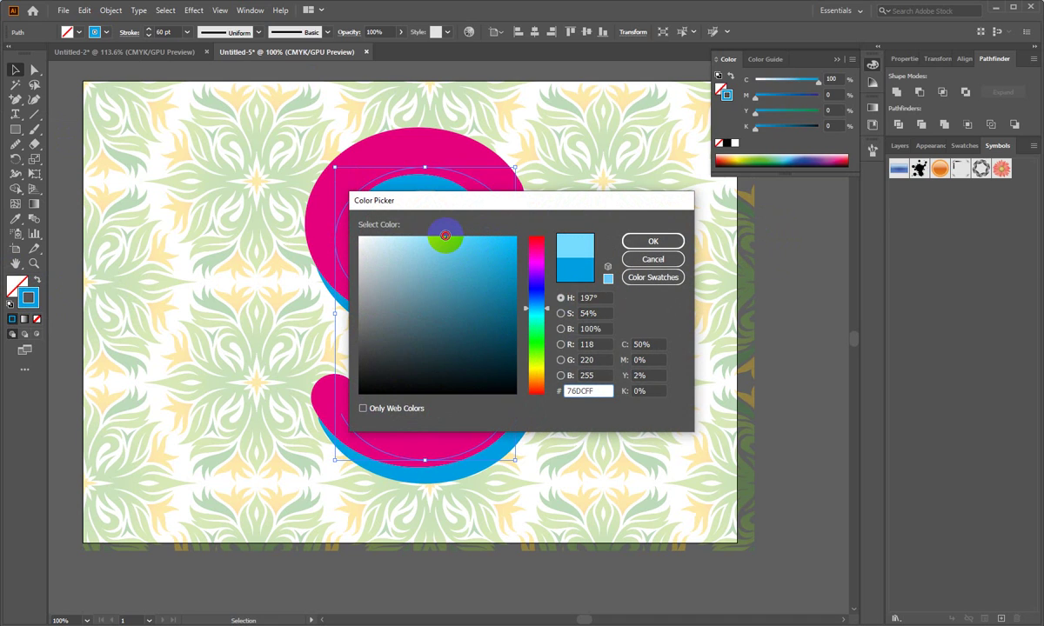
left_click(548, 315)
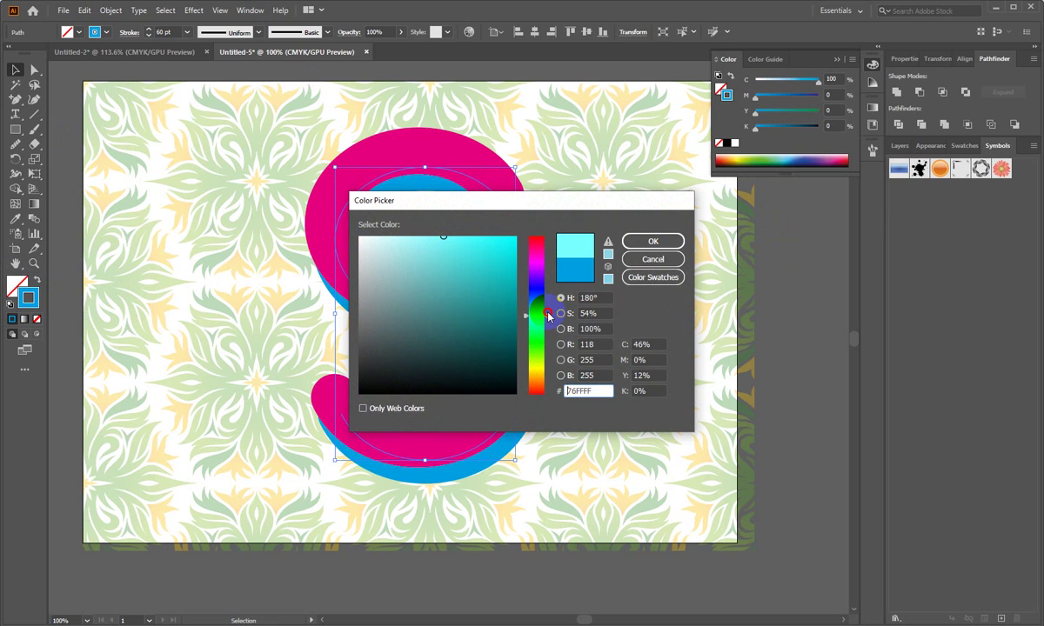
left_click_drag(445, 234, 467, 240)
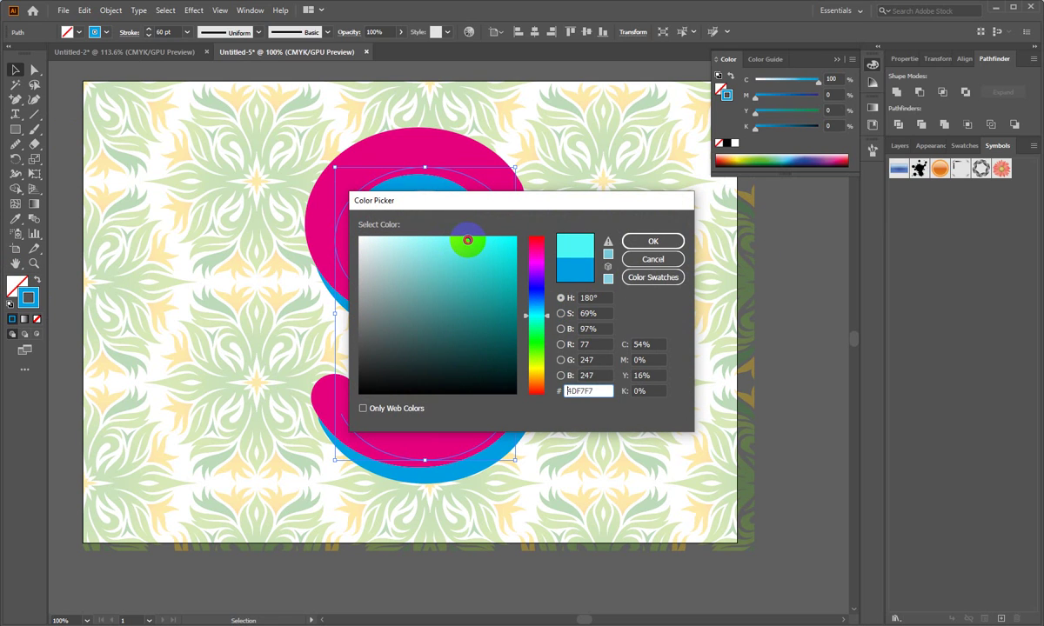
left_click(655, 240)
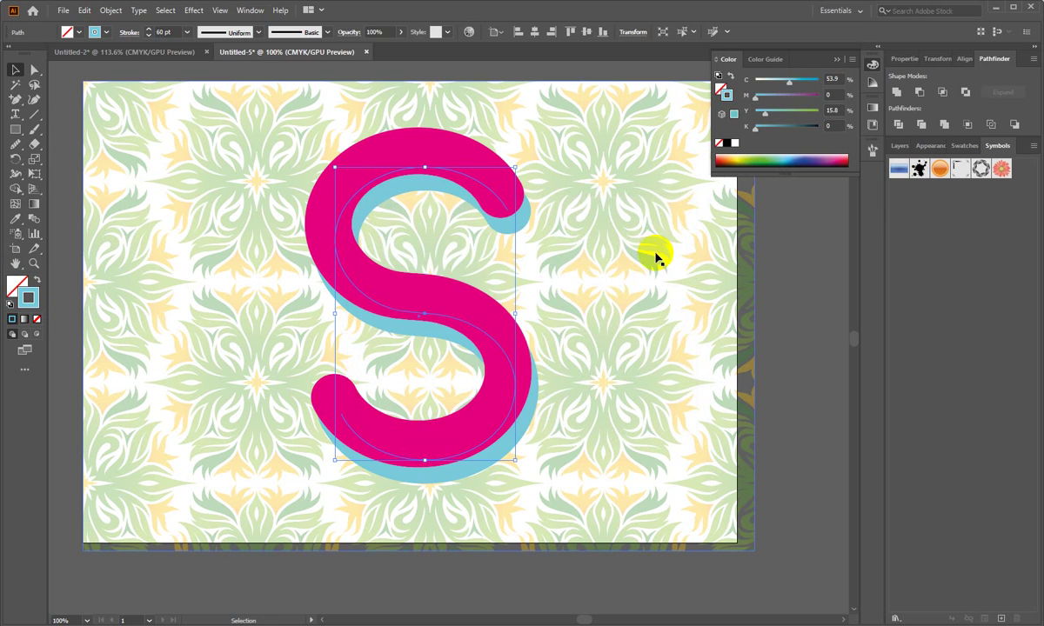
Lower the shadow S opacity to 67%
left_click(399, 33)
mouse_move(393, 47)
left_mouse_down()
mouse_move(379, 47)
mouse_move(387, 54)
left_mouse_up()
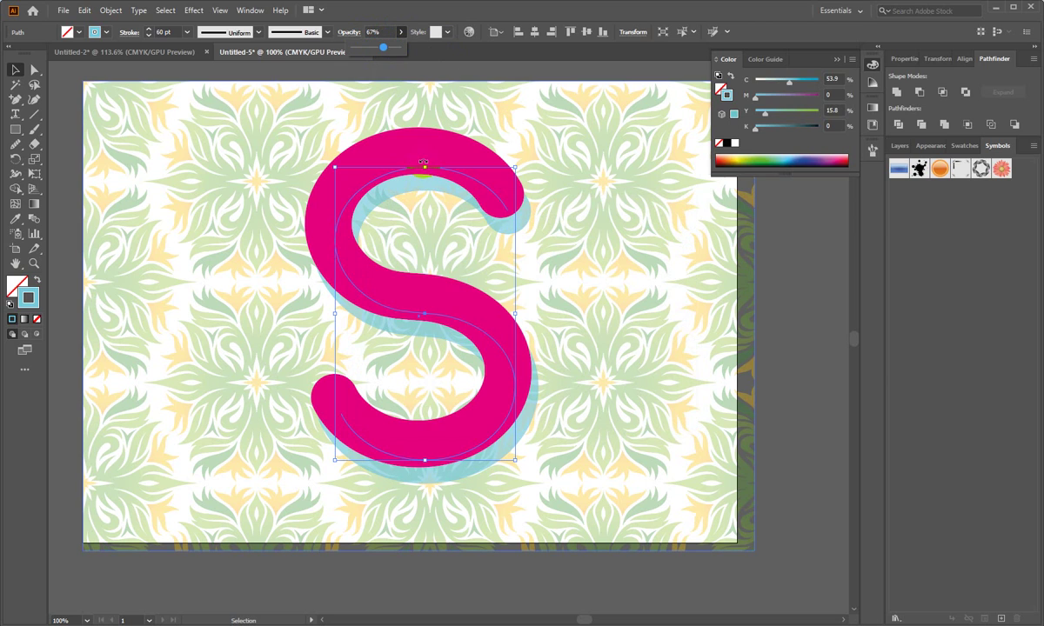
left_click(589, 280)
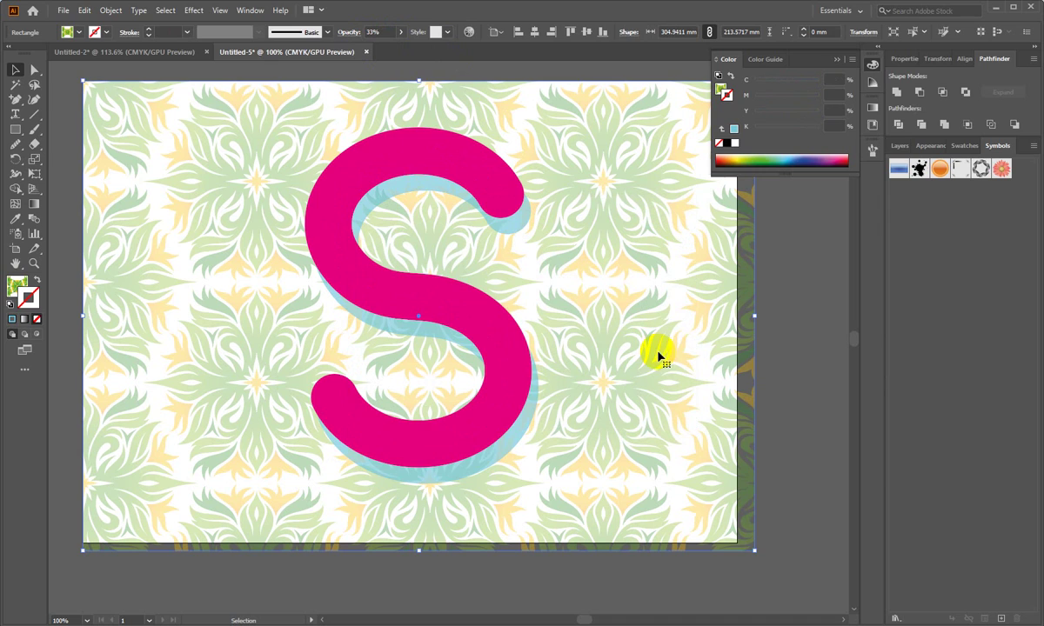
Select the foliage pattern background and drag it slightly up and left
left_click(417, 322)
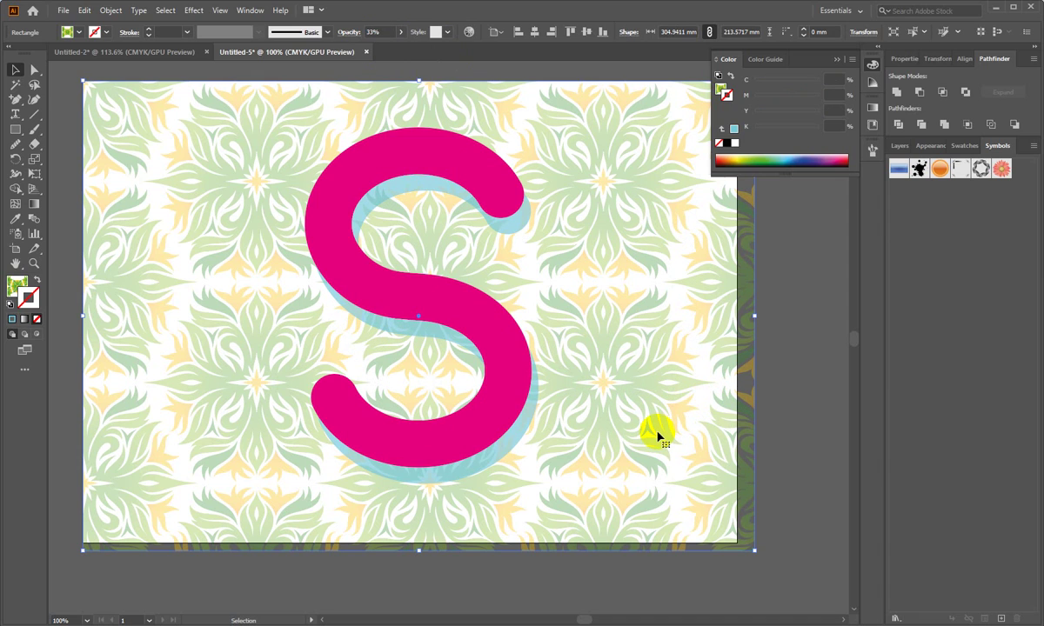
scroll(658, 437, "up", 5)
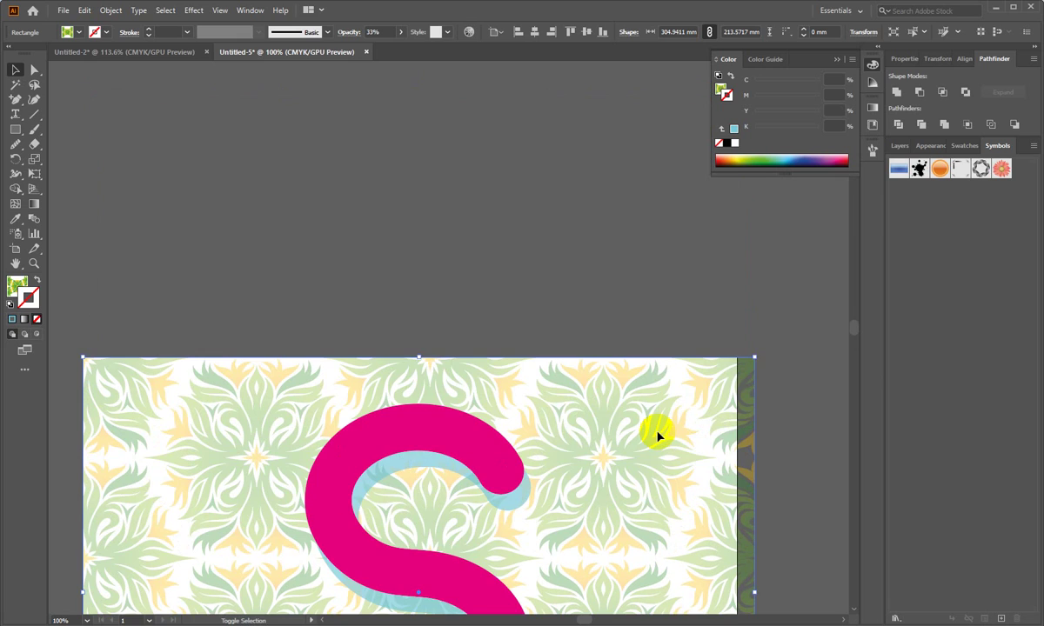
scroll(658, 438, "down", 10)
scroll(658, 437, "up", 5)
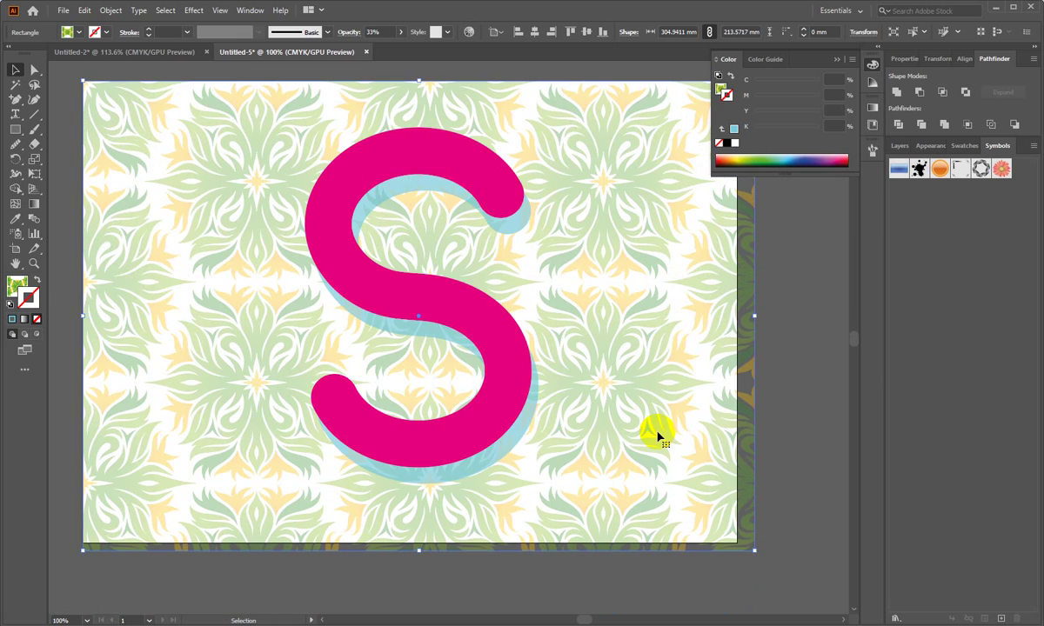
scroll(658, 438, "up", 1)
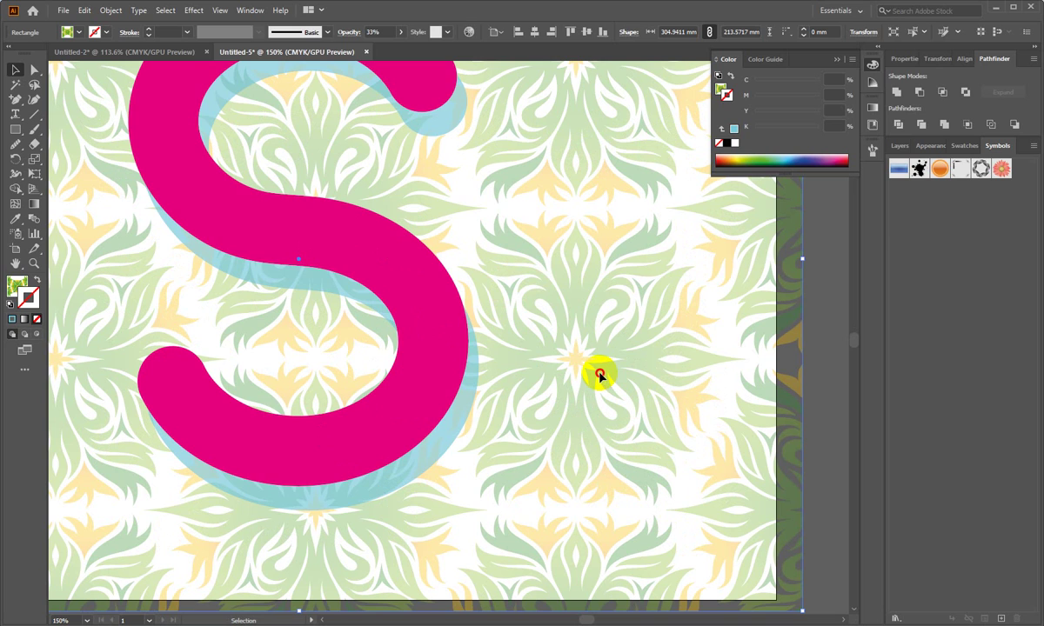
left_click_drag(599, 374, 656, 415)
left_click_drag(625, 461, 559, 415)
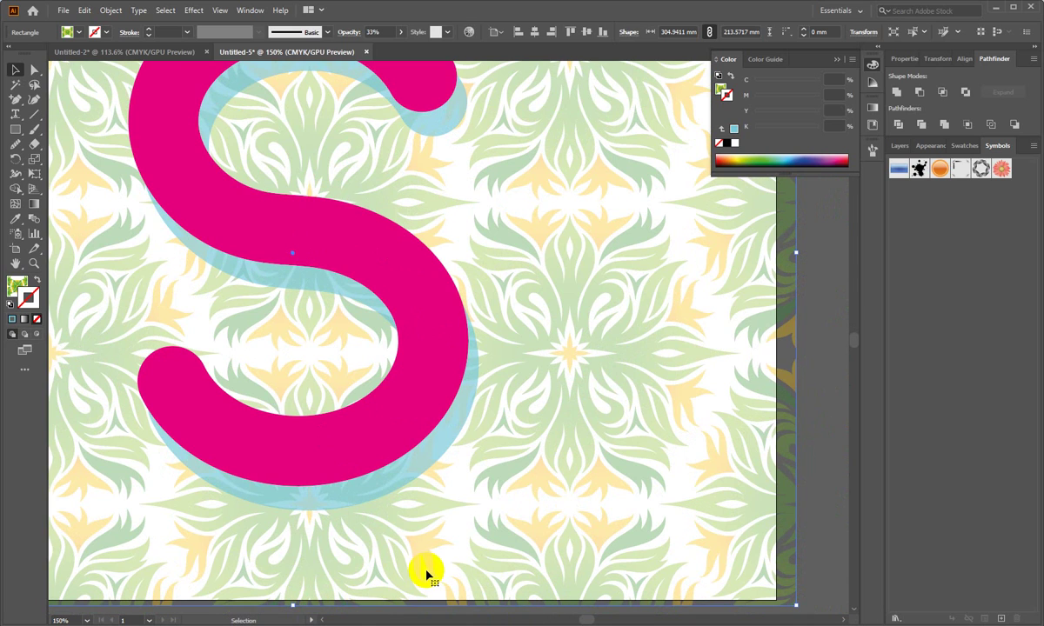
Pan and zoom around the finished design at 100% zoom, reselecting the pattern rectangle
scroll(504, 526, "left", 2)
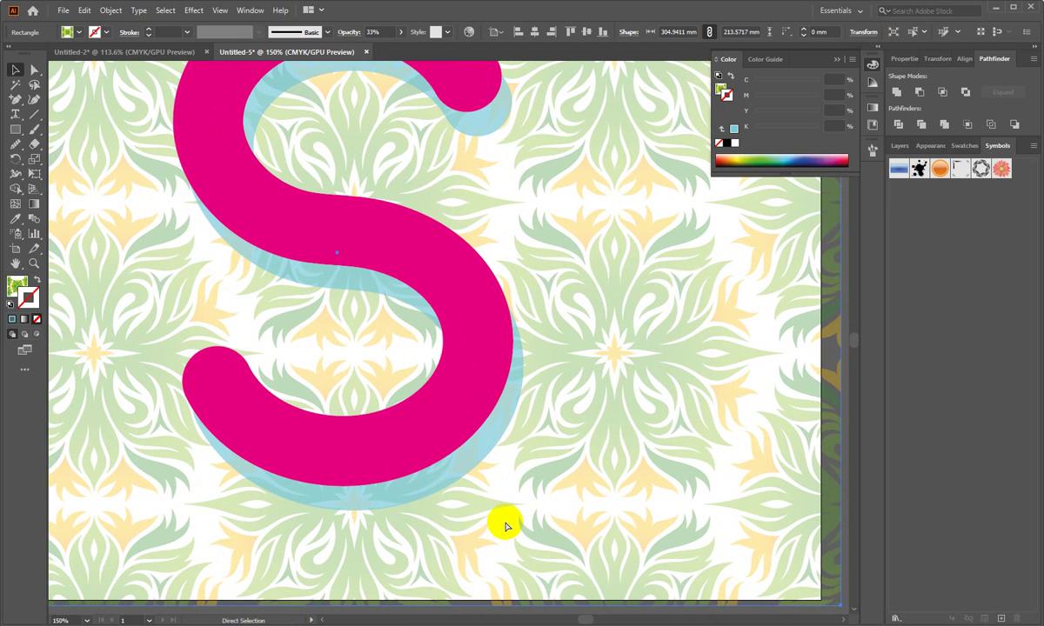
scroll(513, 513, "left", 4)
scroll(645, 346, "up", 2)
scroll(648, 348, "up", 2)
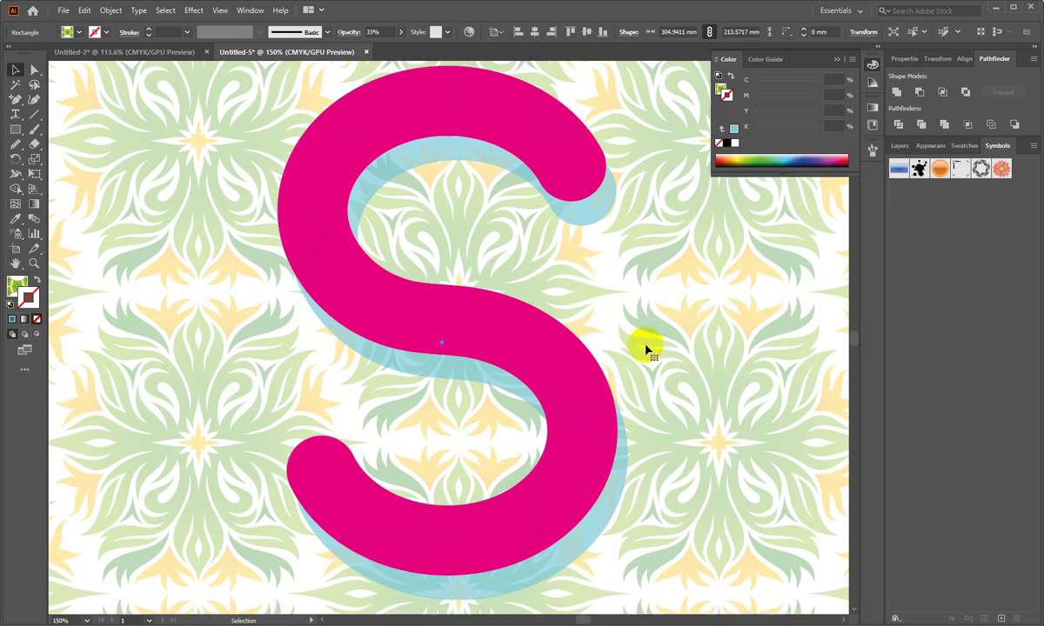
scroll(645, 348, "up", 1)
scroll(645, 348, "right", 1)
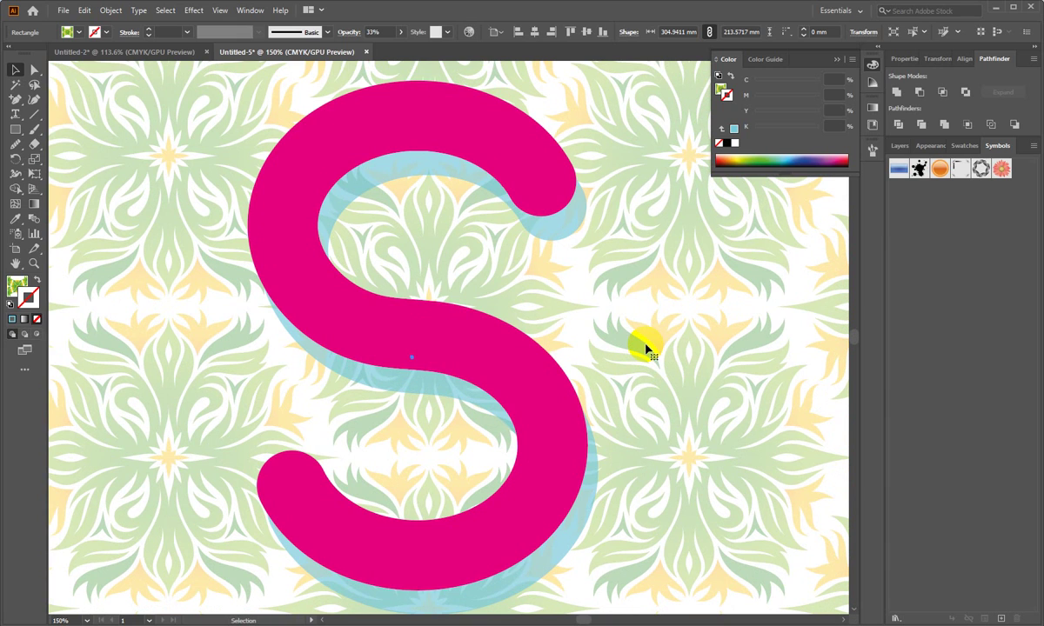
scroll(645, 348, "down", 2)
scroll(645, 348, "up", 1)
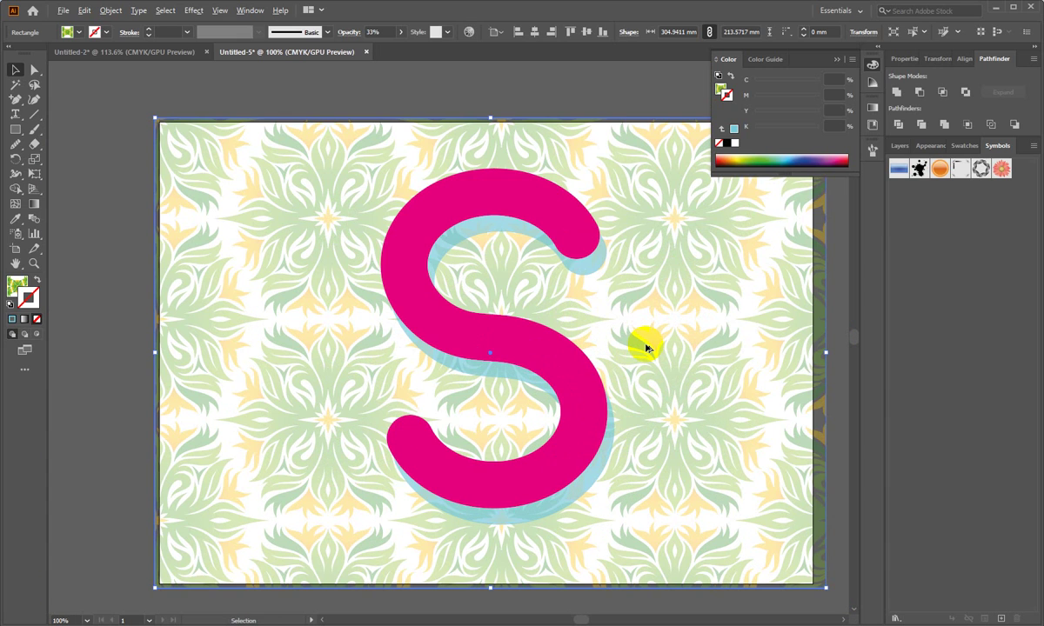
scroll(557, 311, "up", 1)
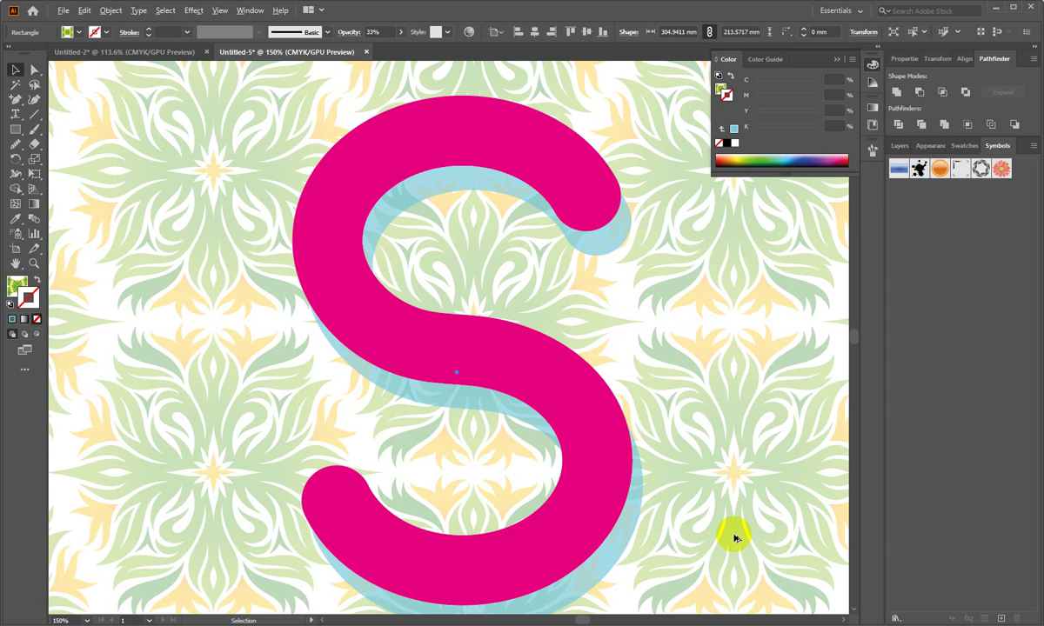
key("ctrl+1")
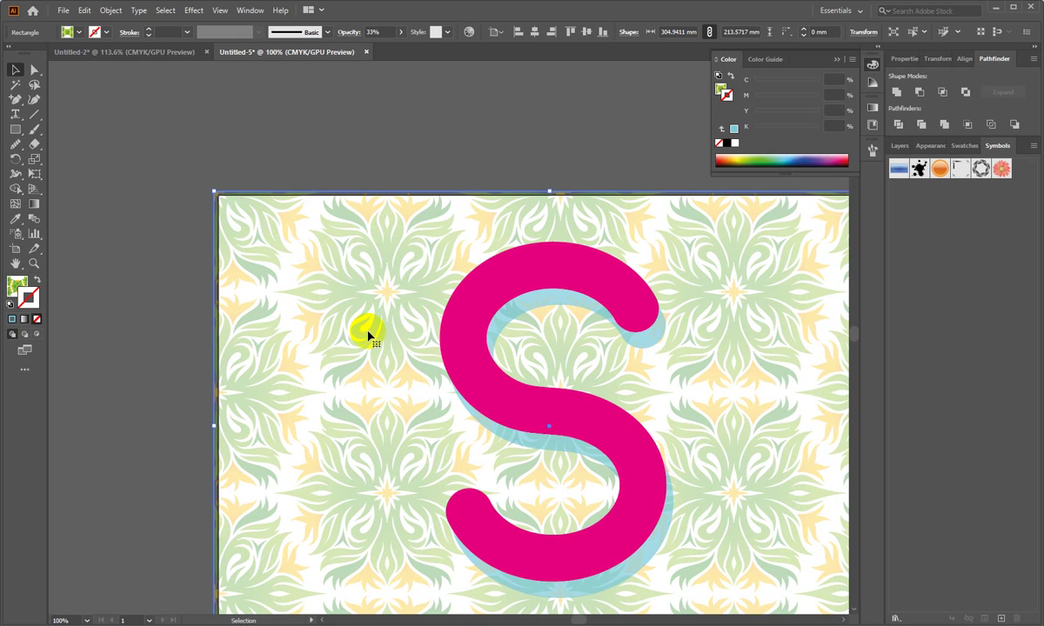
scroll(366, 333, "down", 2)
scroll(367, 333, "down", 3)
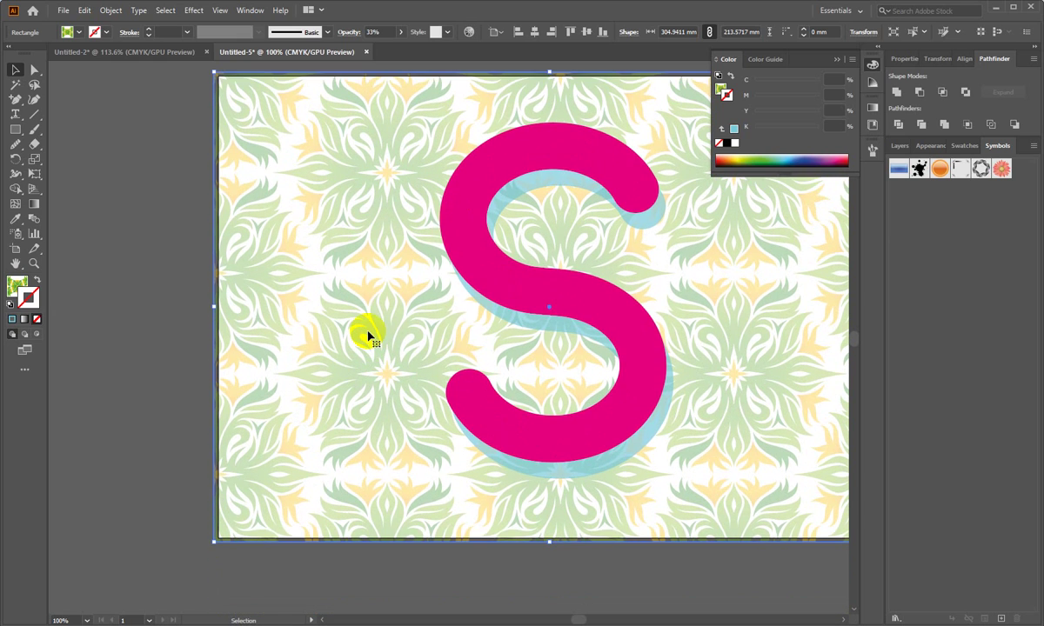
scroll(368, 335, "right", 1)
scroll(368, 335, "right", 1)
scroll(368, 335, "right", 2)
scroll(368, 335, "right", 1)
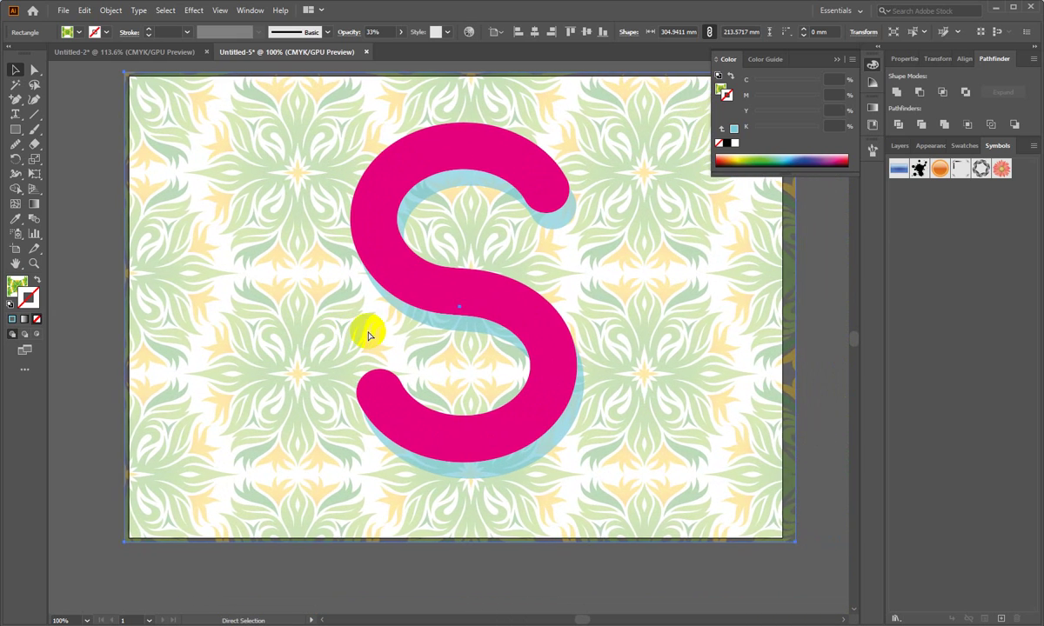
key("v")
left_click(368, 335)
scroll(367, 335, "up", 1)
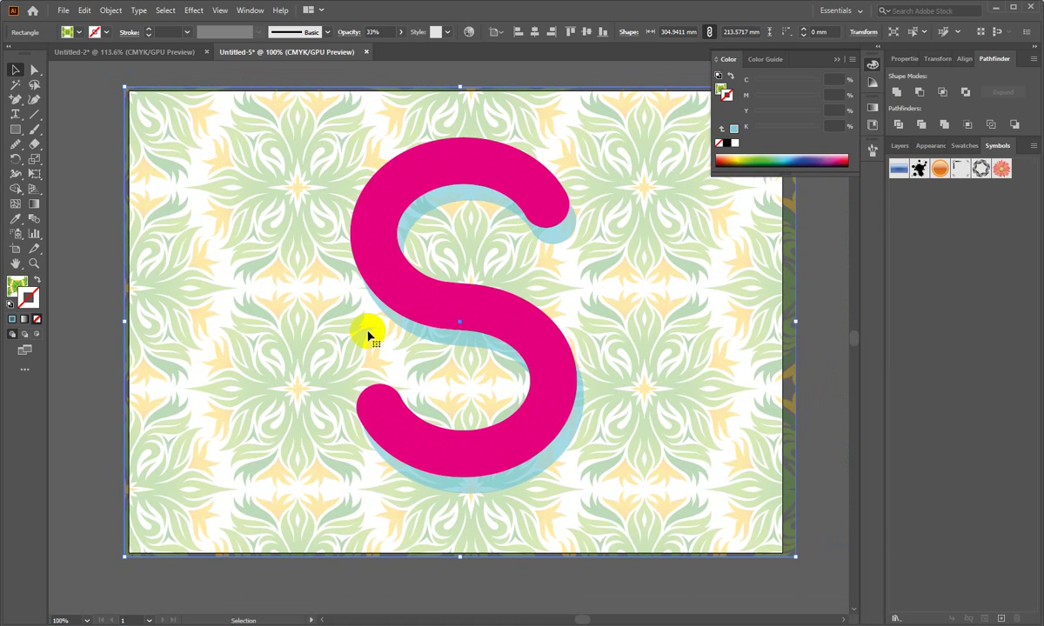